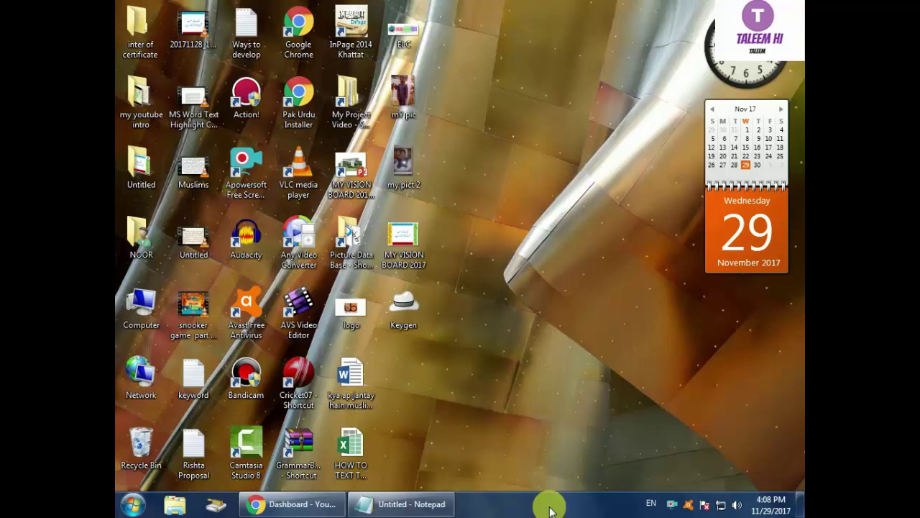
left_click(425, 509)
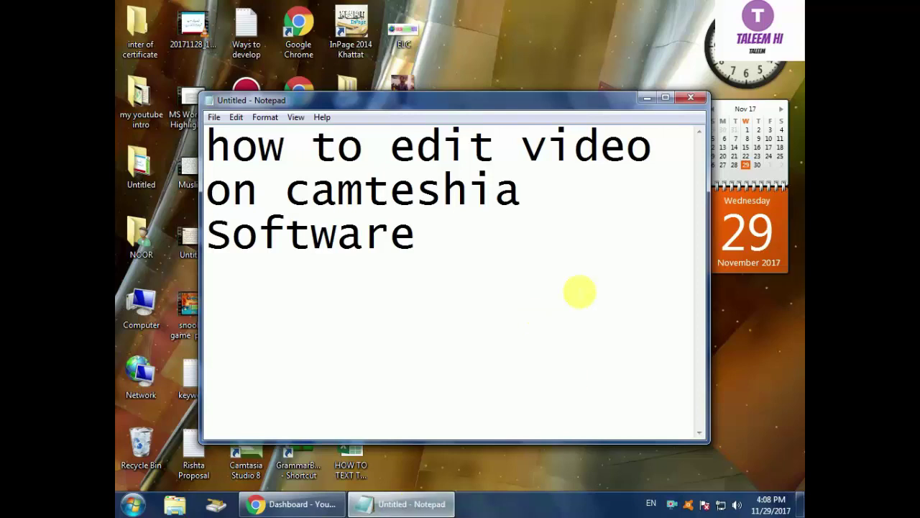
left_click(648, 99)
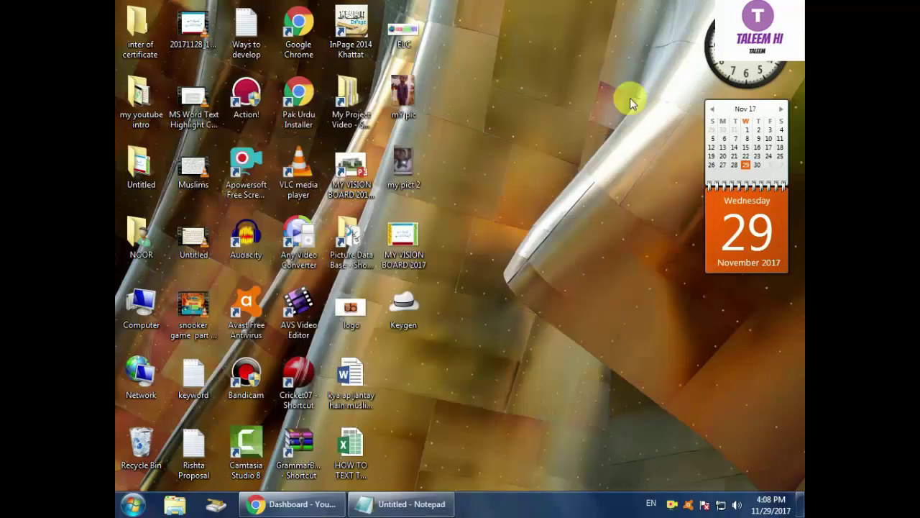
- Launch Camtasia Studio 8 from the desktop and dismiss its welcome dialog
right_click(251, 446)
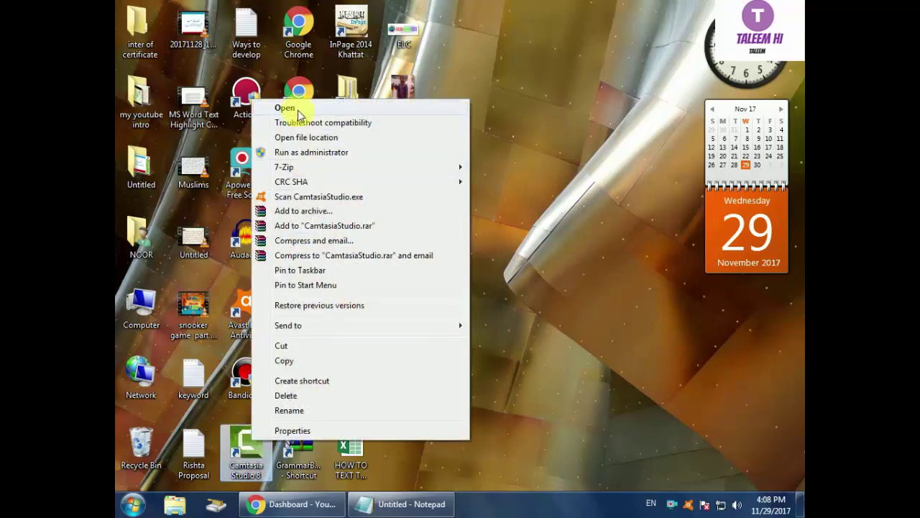
left_click(297, 112)
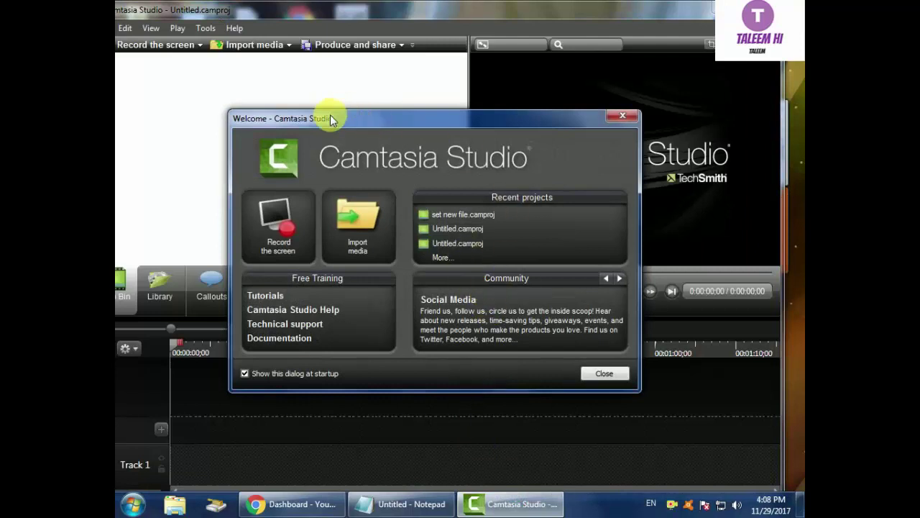
left_click(620, 117)
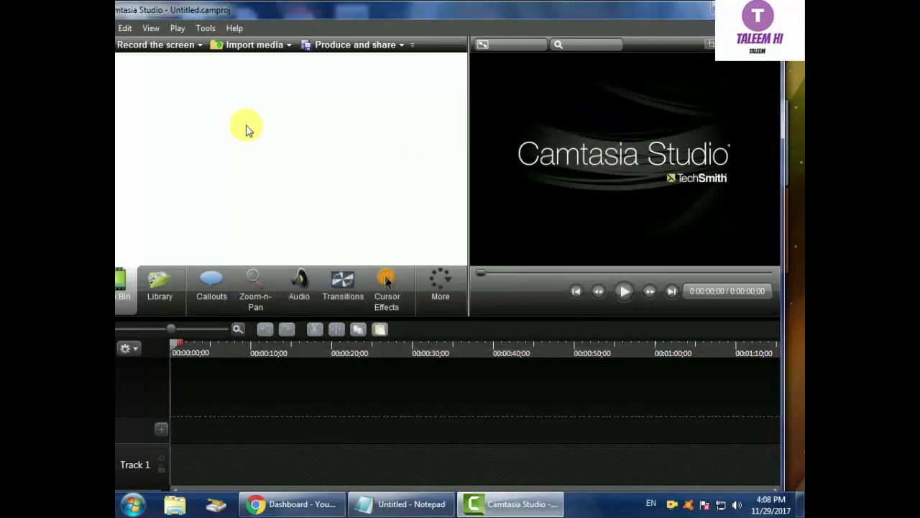
- Import the video "MS Word Text Highlight Color by Taleem Hi Taleem" from the Desktop into the project
left_click(287, 44)
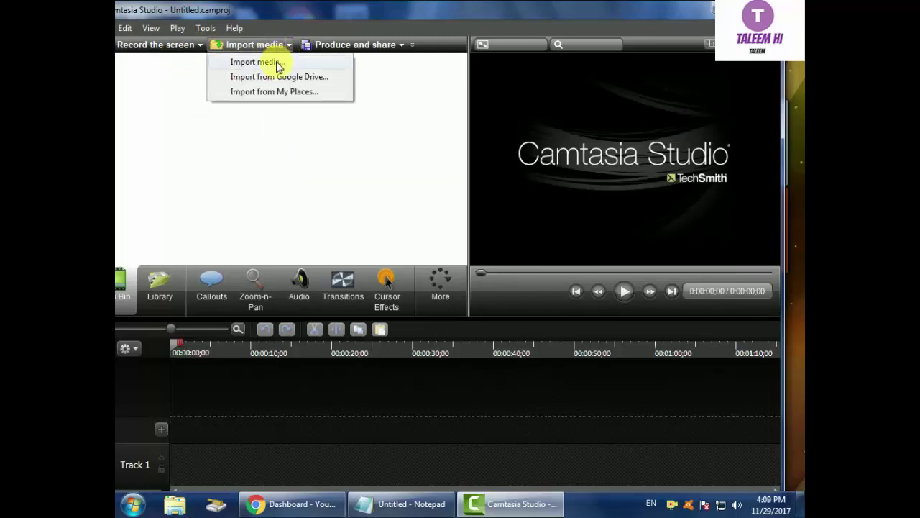
left_click(278, 64)
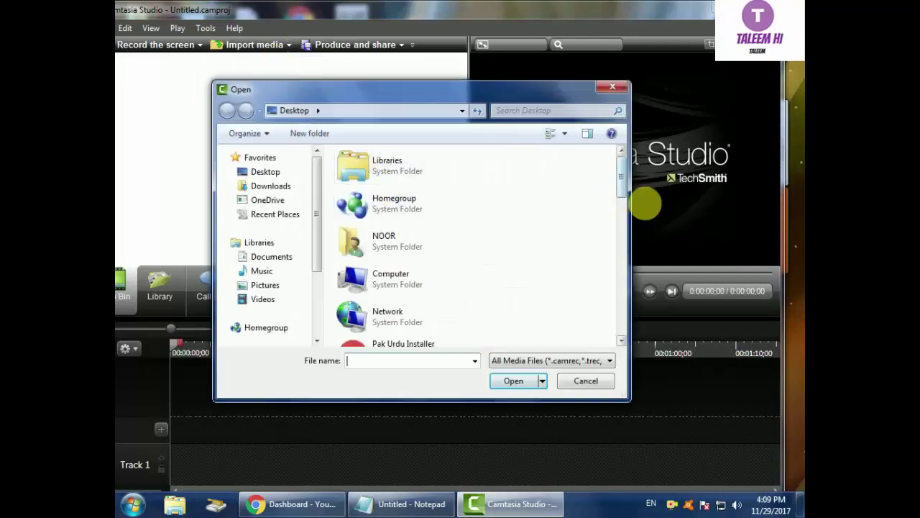
left_click_drag(622, 180, 616, 253)
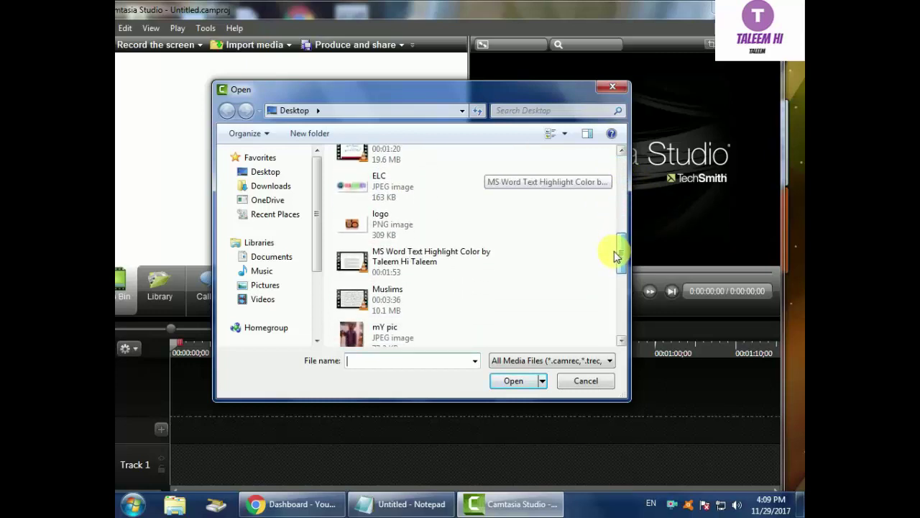
left_click(389, 266)
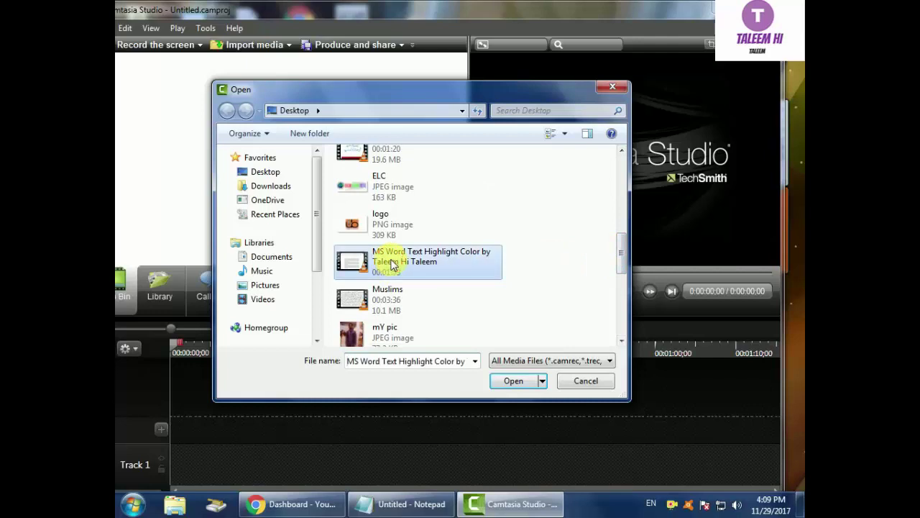
left_click(514, 383)
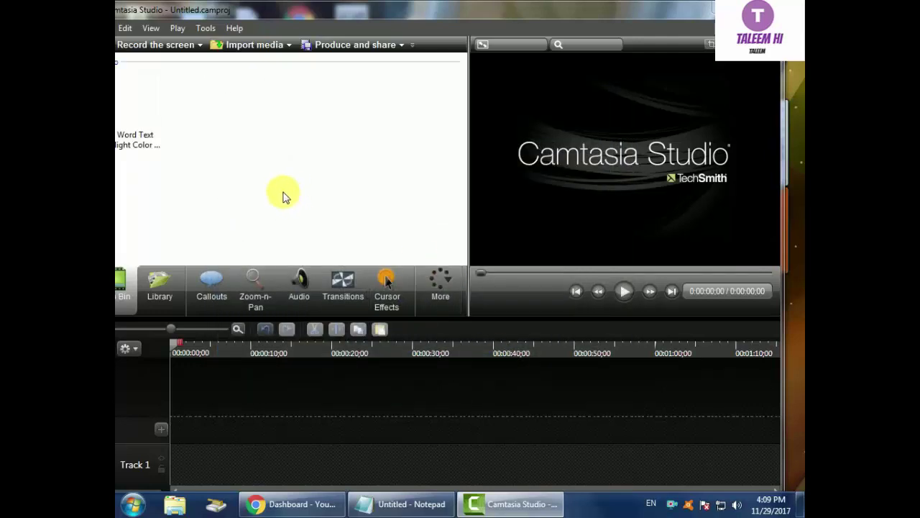
- Import End Screen Final, my youtube intro and both Taleem images from the Desktop's "my youtube intro" folder
left_click(289, 45)
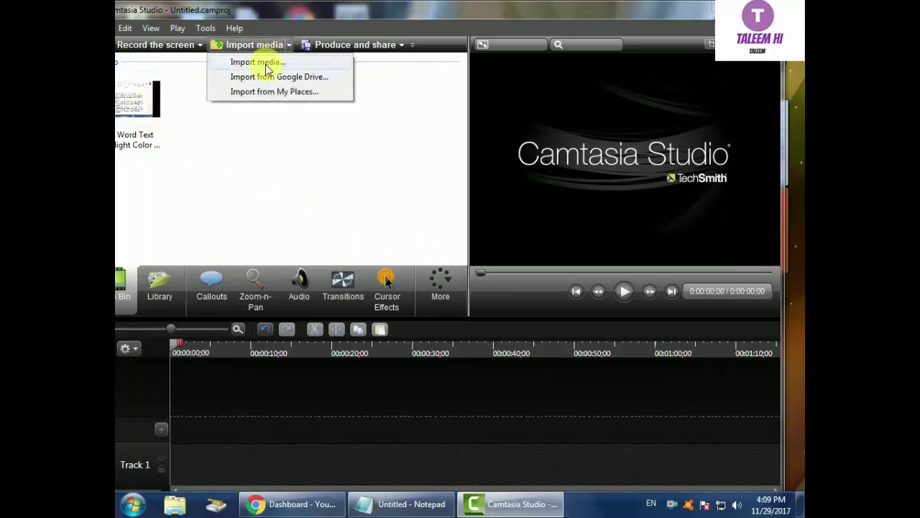
left_click(259, 62)
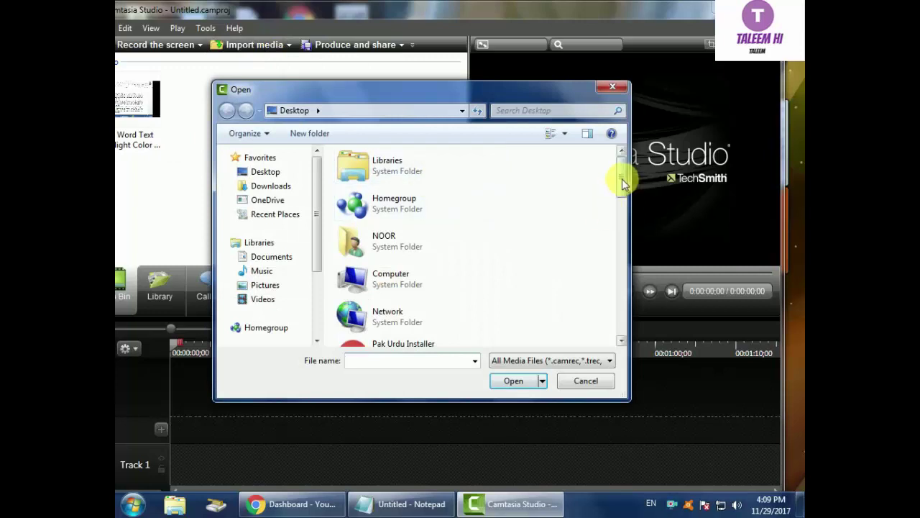
scroll(620, 193, "down", 3)
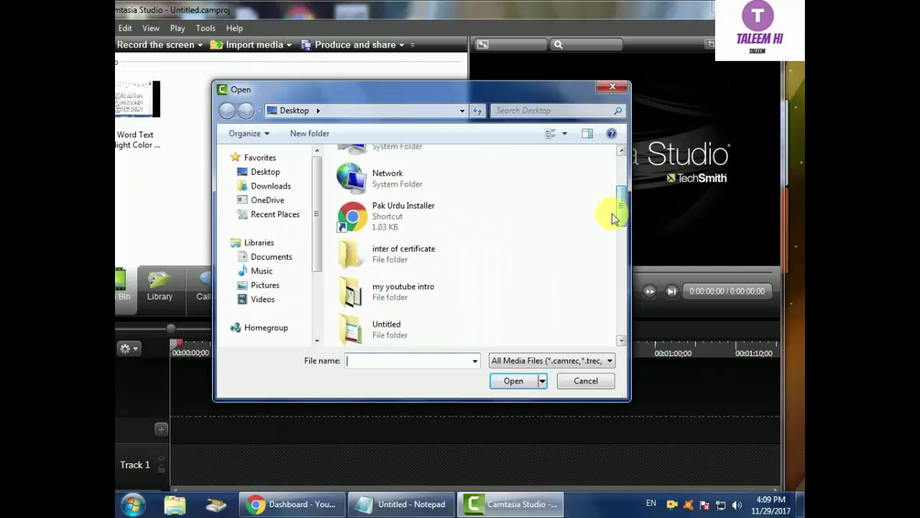
double_click(379, 295)
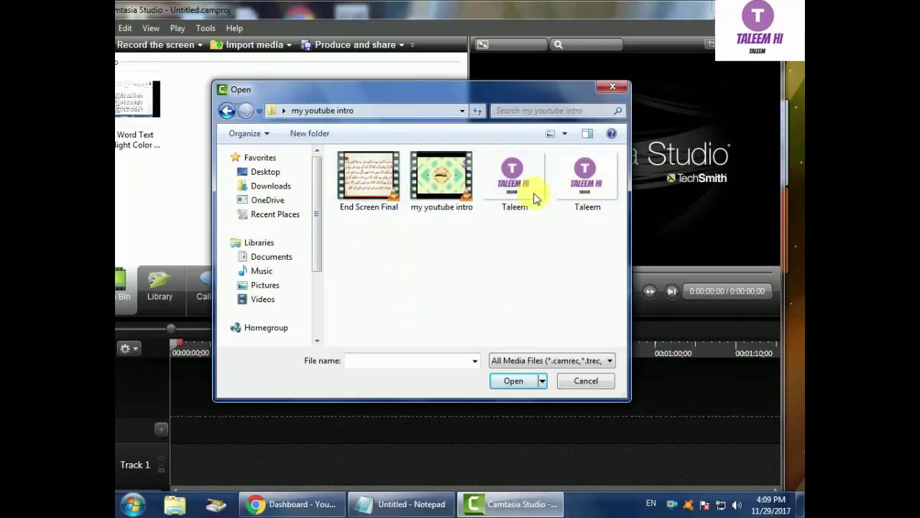
left_click(522, 184)
left_click(581, 180, "ctrl")
left_click(438, 187, "ctrl")
left_click(361, 178, "ctrl")
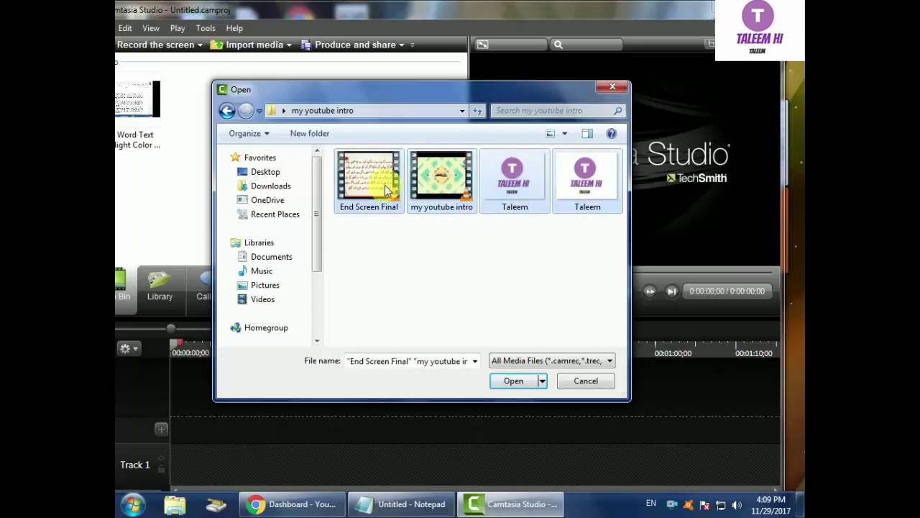
left_click(513, 381)
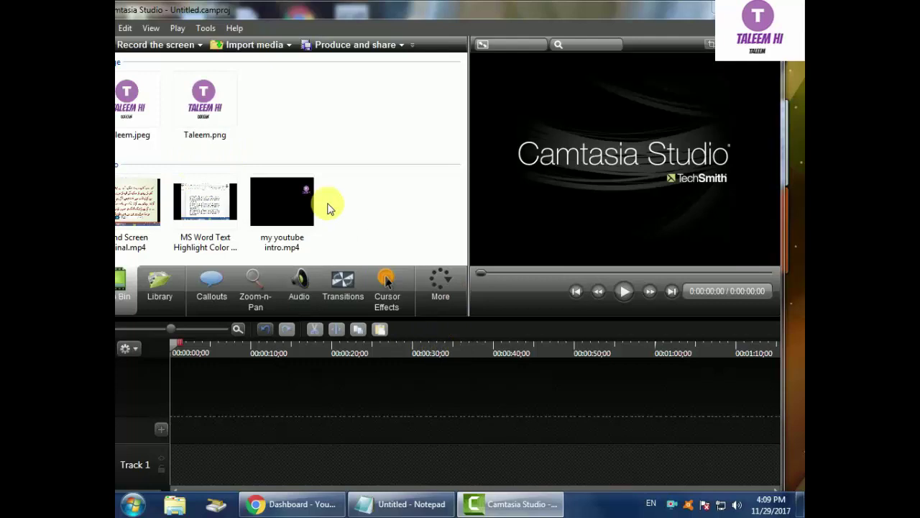
- Place my youtube intro at the start of Track 1 and add the MS Word Text Highlight Color video after it
left_click_drag(287, 206, 201, 461)
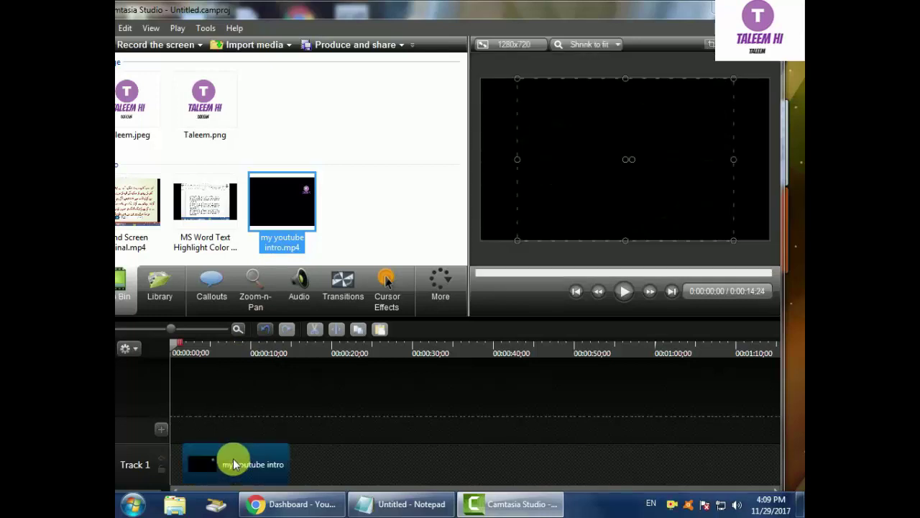
left_click_drag(231, 471, 117, 457)
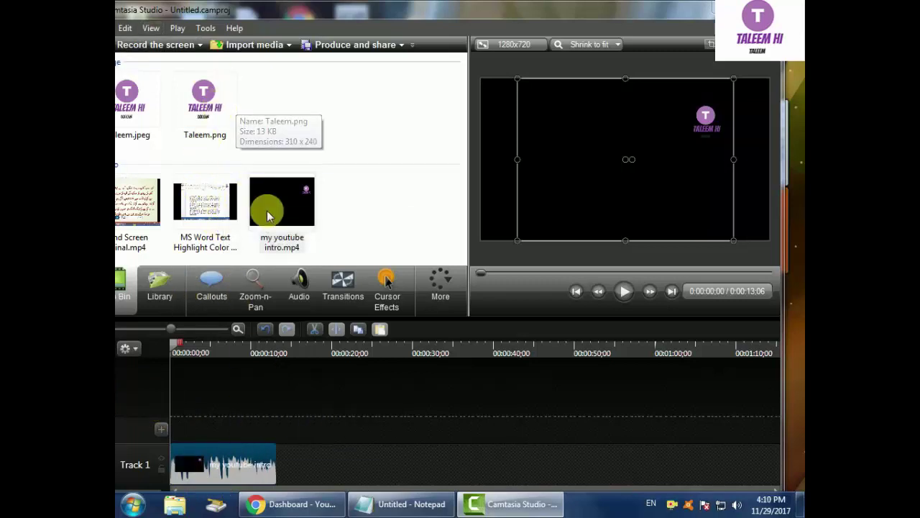
left_click_drag(207, 204, 282, 419)
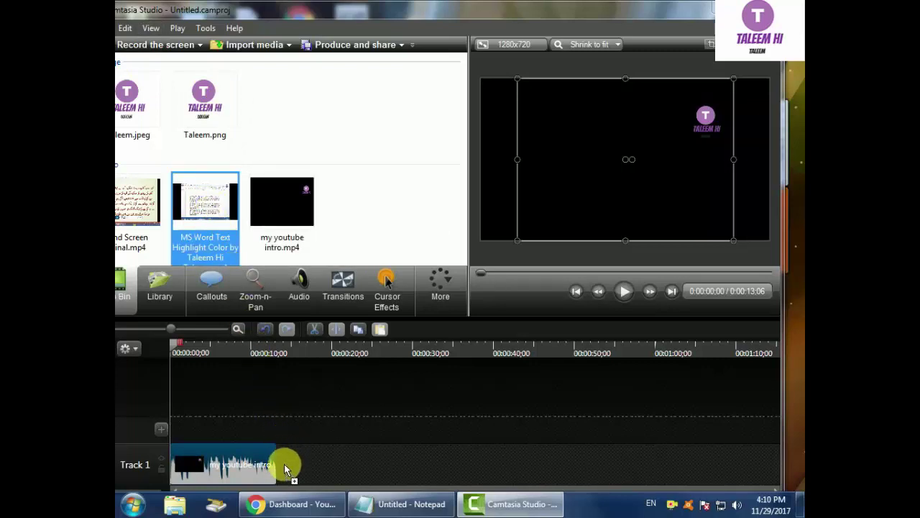
left_click_drag(284, 470, 285, 471)
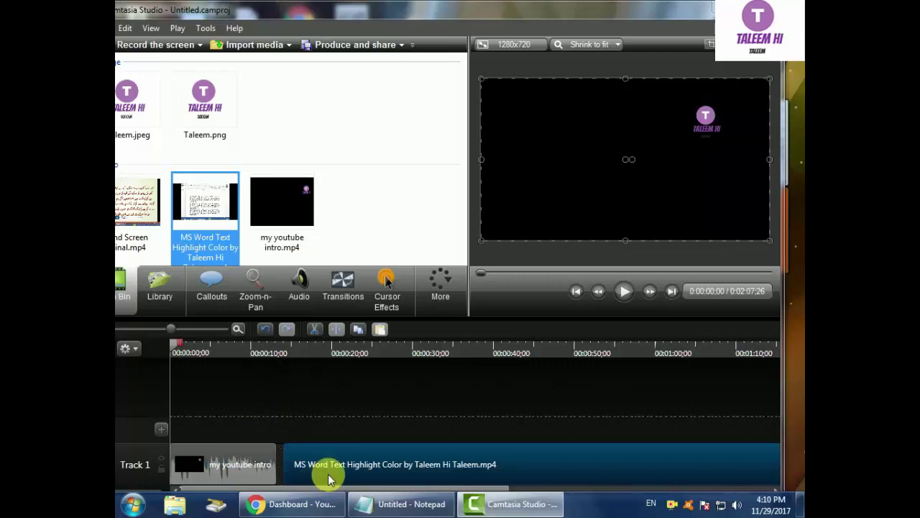
- Apply the Barn transition to the start of the MS Word Text Highlight Color clip on Track 1
left_click(343, 286)
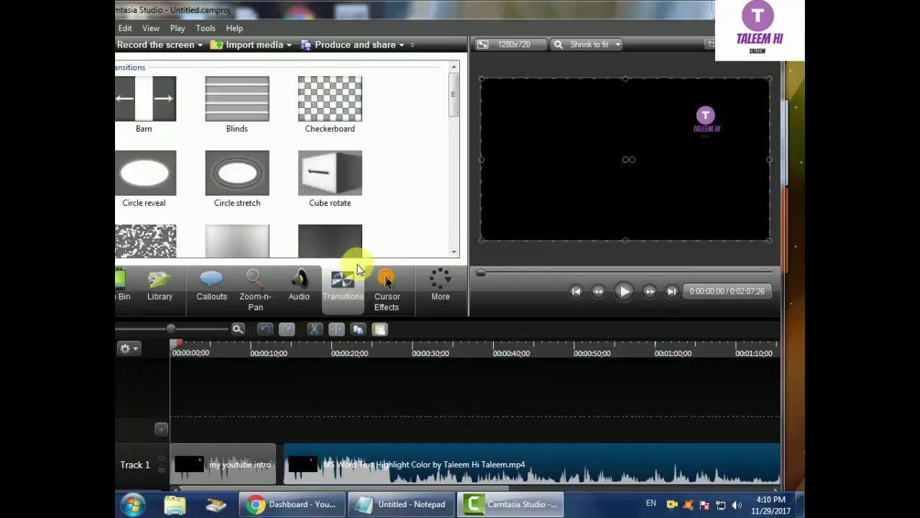
left_click(140, 102)
left_click_drag(141, 100, 281, 437)
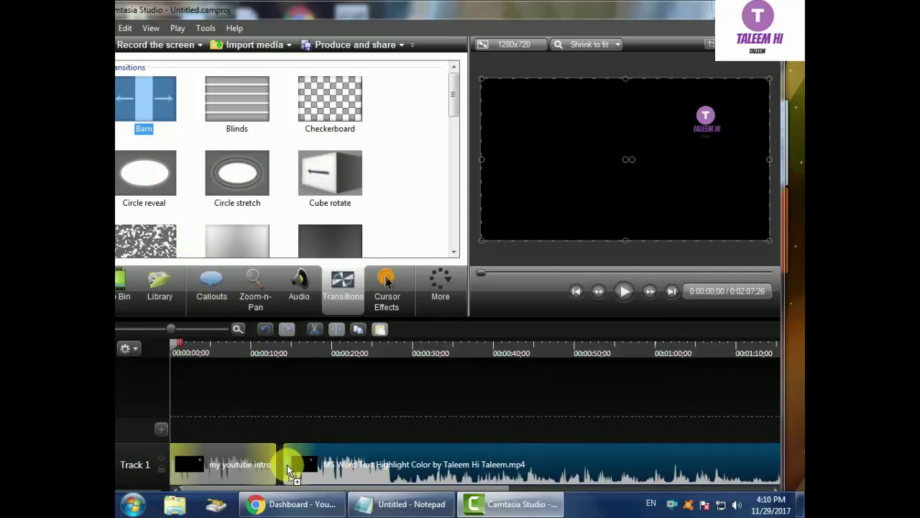
left_click_drag(286, 467, 288, 467)
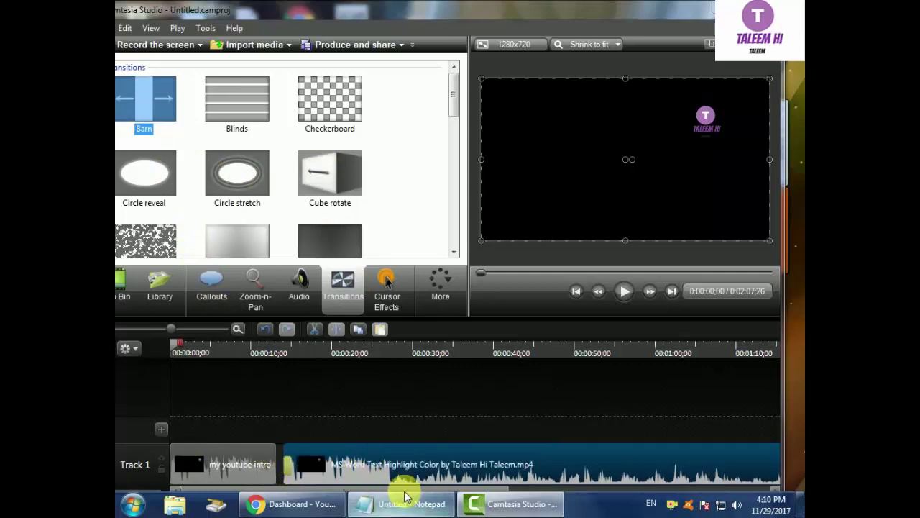
- Add the Iris transition at the end of the MS Word Text Highlight Color clip and move the clip directly against the intro clip
left_click_drag(403, 491, 748, 501)
left_click_drag(455, 93, 458, 156)
left_click_drag(328, 131, 655, 446)
left_click_drag(709, 462, 710, 463)
left_click_drag(544, 493, 280, 496)
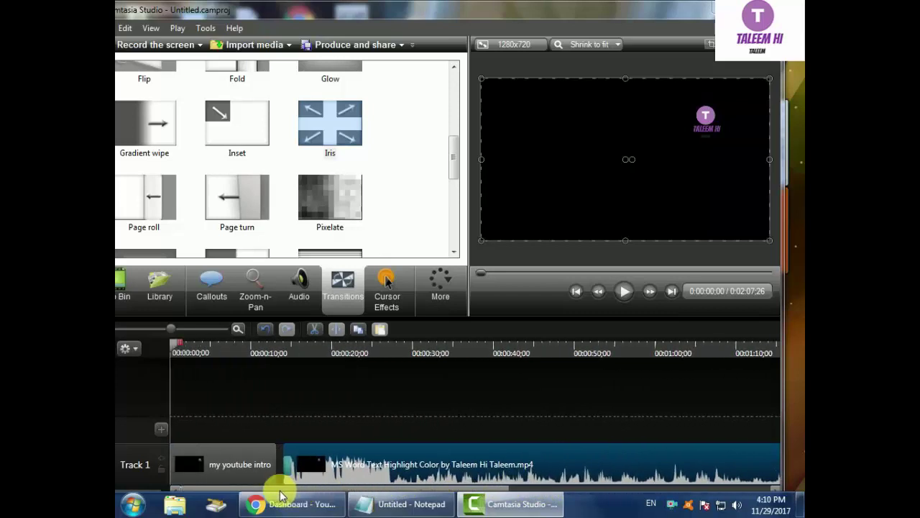
left_click_drag(380, 468, 339, 470)
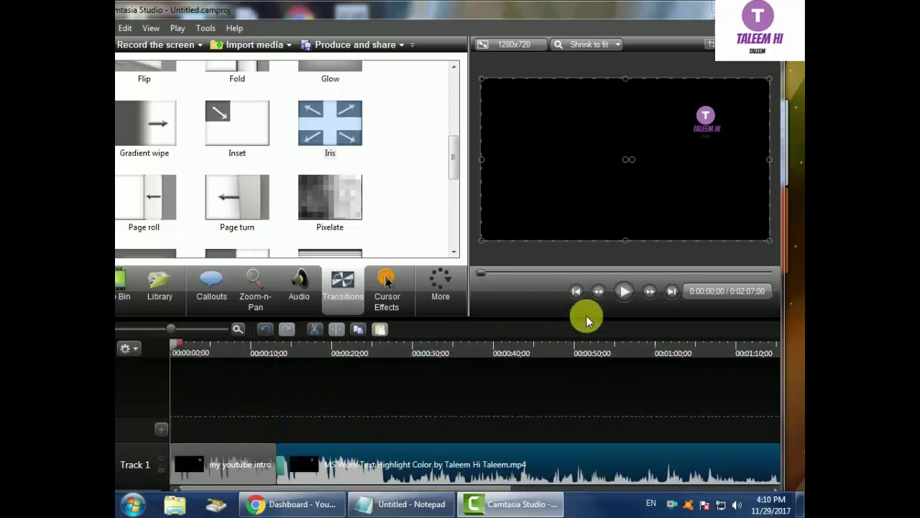
- Preview the joined clips from the beginning, lower the system volume during playback, and pause at about 30 seconds
left_click(625, 292)
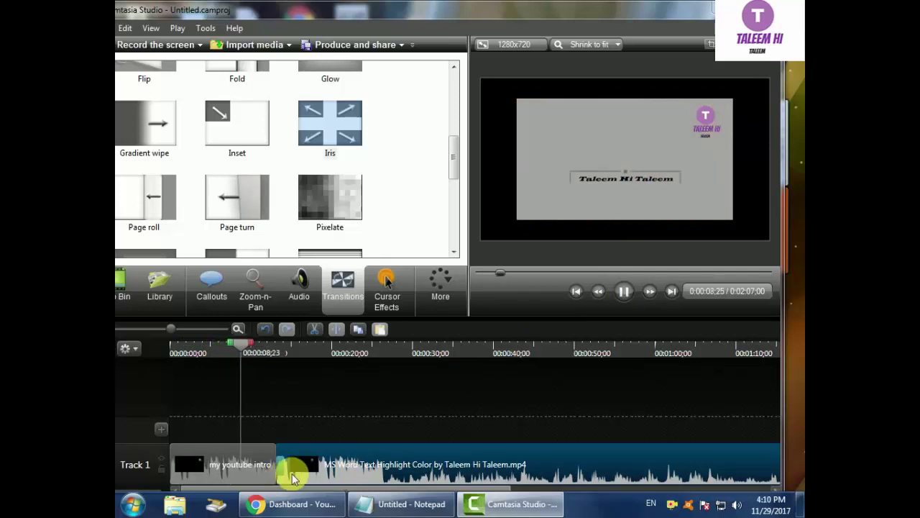
left_click(738, 508)
mouse_move(730, 417)
left_mouse_down()
mouse_move(733, 335)
mouse_move(733, 415)
left_mouse_up()
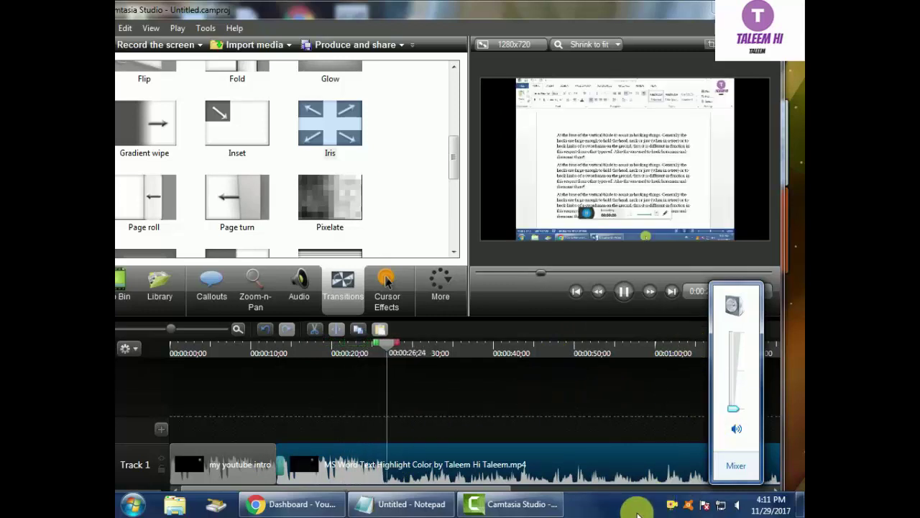
left_click(614, 466)
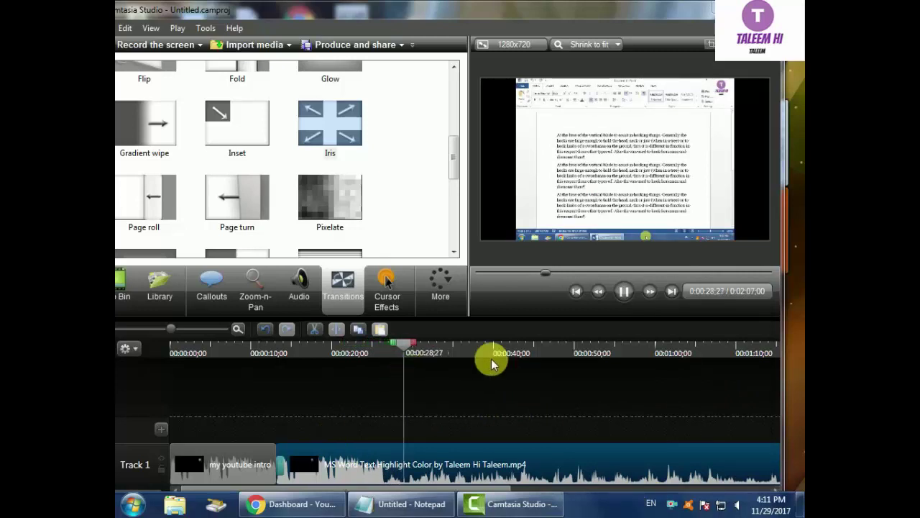
left_click(623, 291)
- Delete the my youtube intro clip from Track 1
left_click(198, 470)
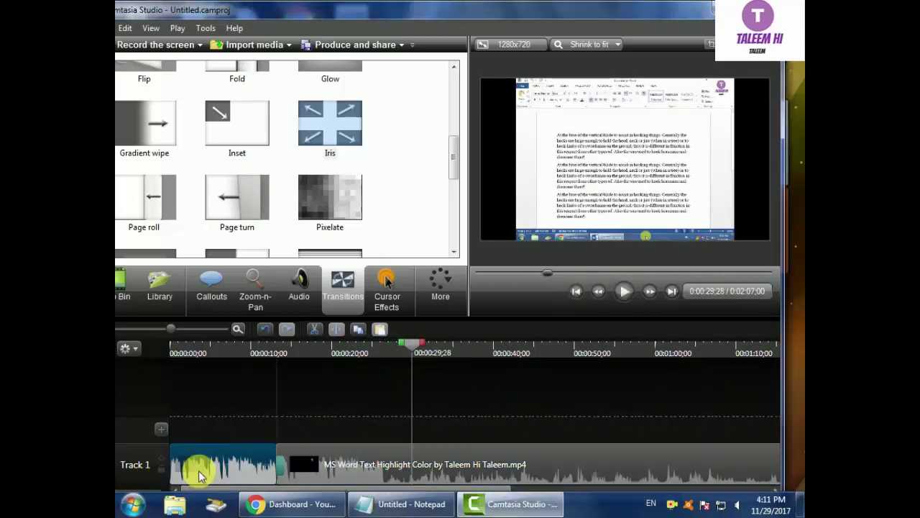
right_click(203, 467)
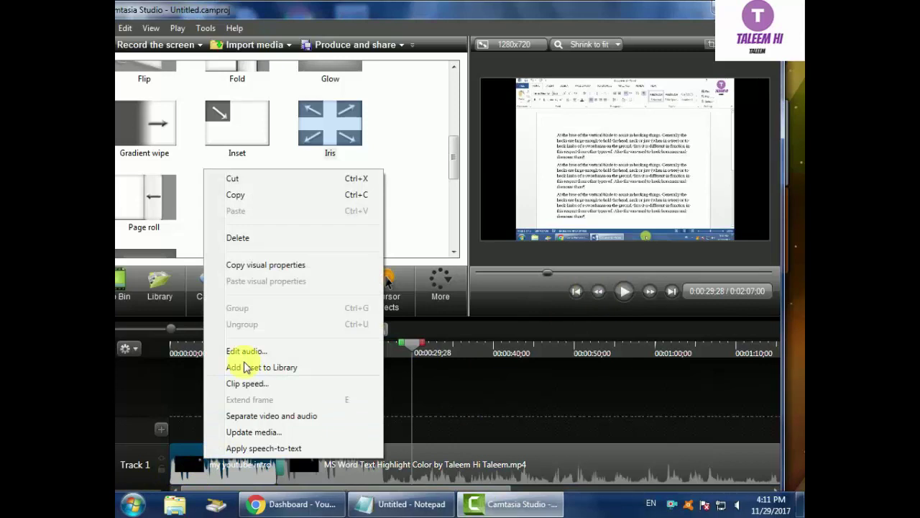
left_click(240, 239)
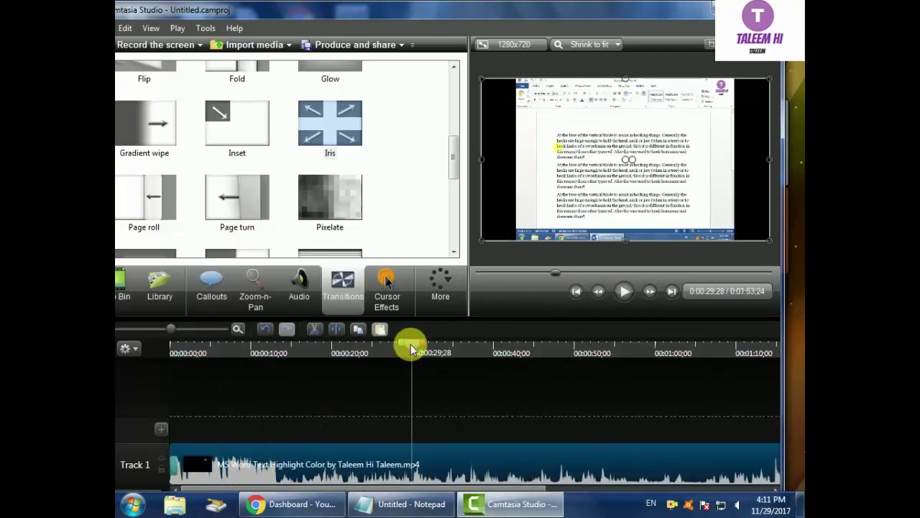
- Scrub the remaining clip to about 32 seconds, return the playhead to the start and play the video
left_click_drag(390, 355, 174, 357)
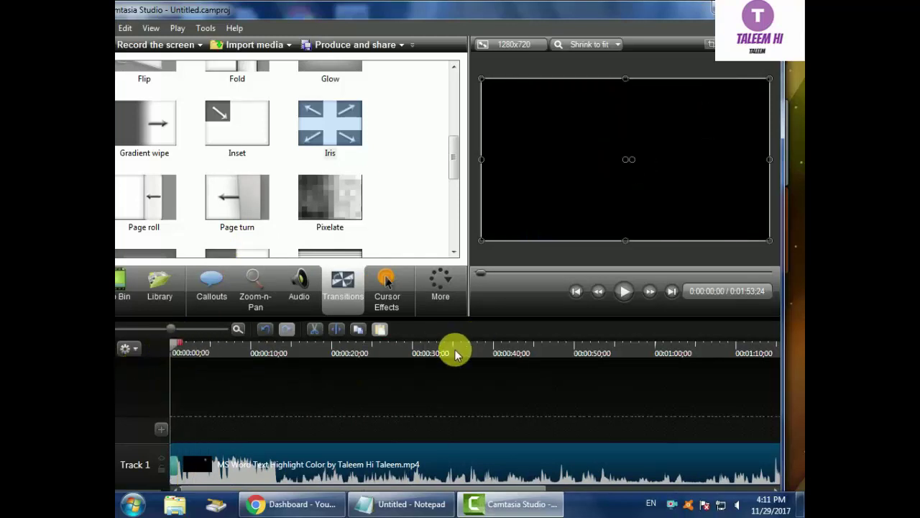
left_click_drag(171, 345, 430, 366)
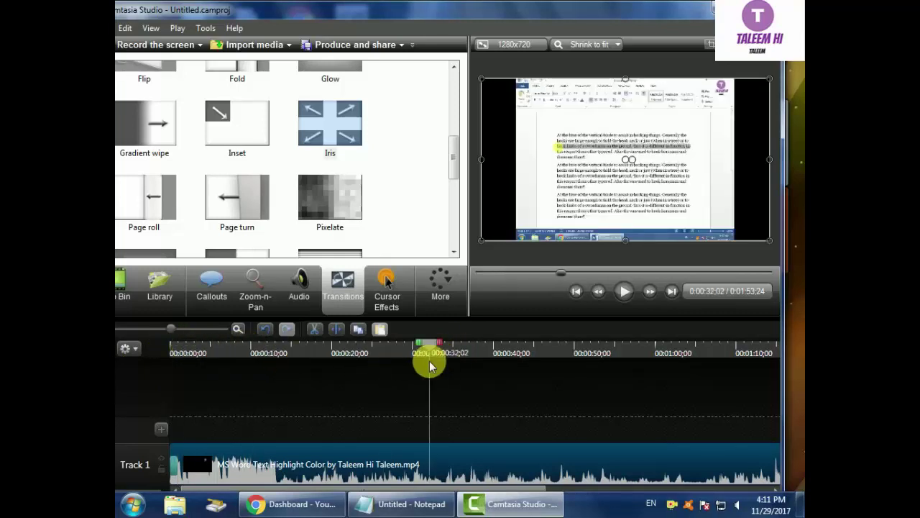
left_click_drag(430, 360, 148, 371)
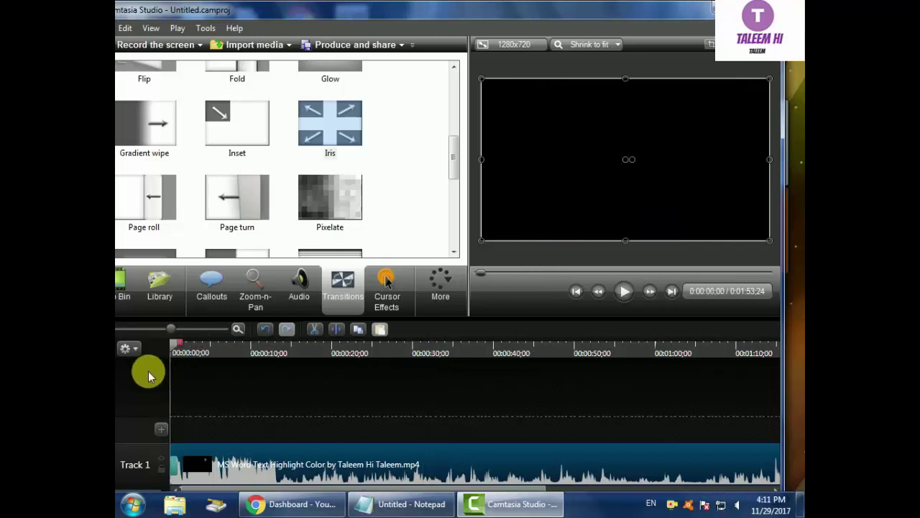
left_click(625, 290)
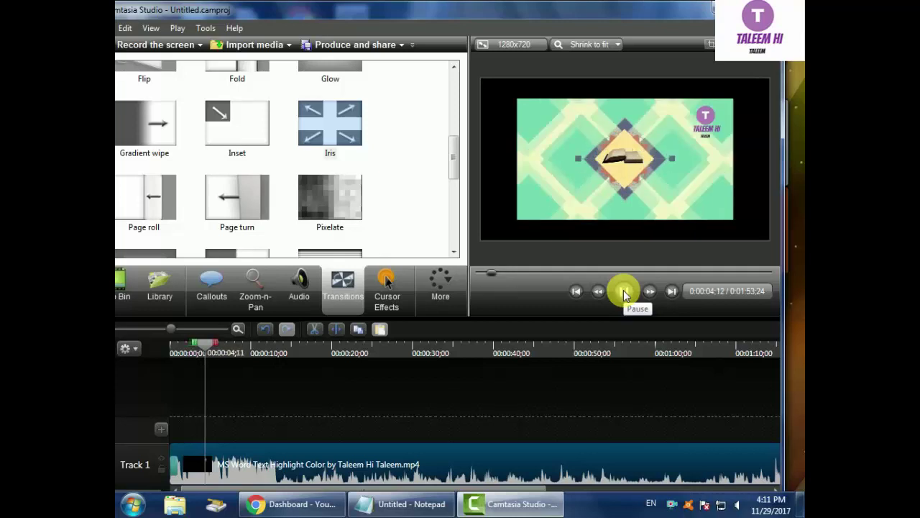
- Pause the playback, replay the clip's opening transition from the start and pause at about 2 seconds
left_click(624, 291)
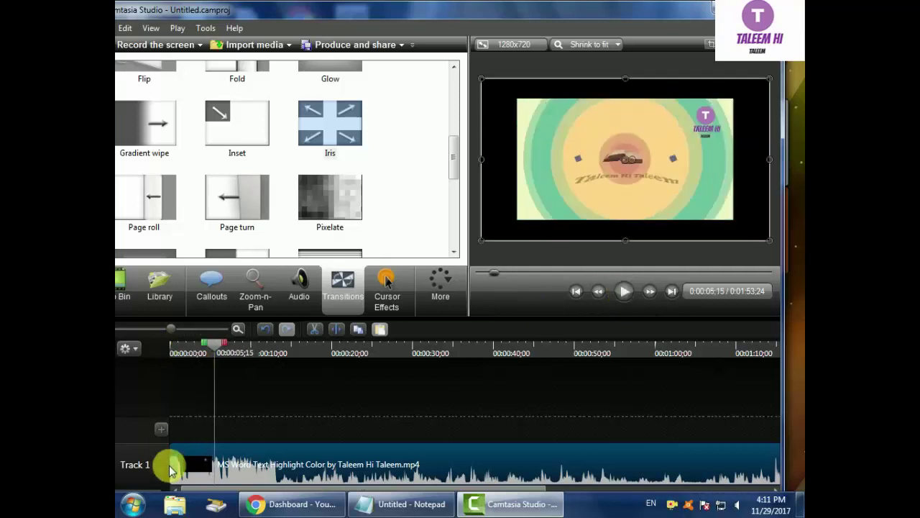
left_click(203, 344)
left_click_drag(184, 354, 132, 357)
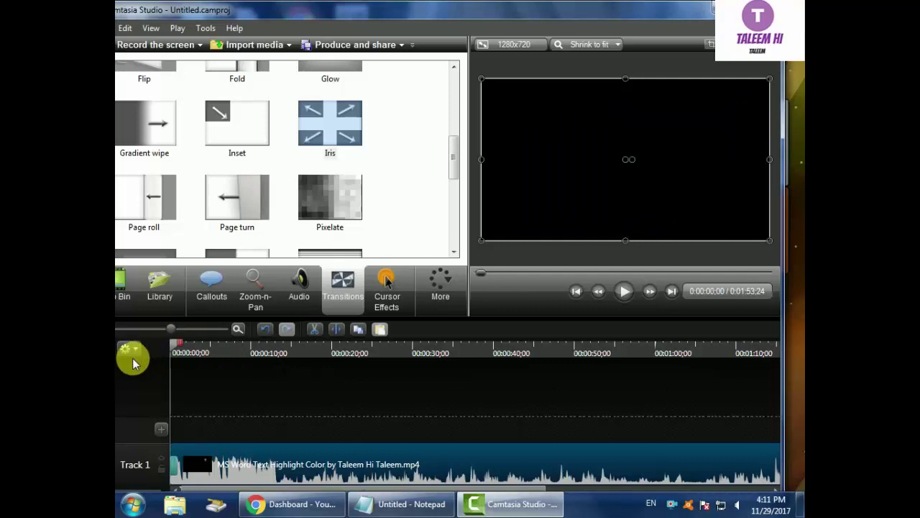
left_click(623, 291)
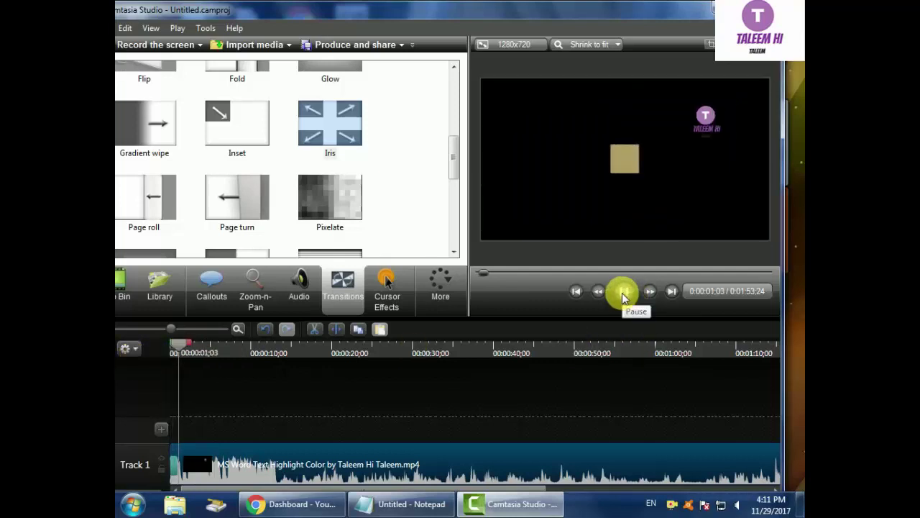
left_click(622, 292)
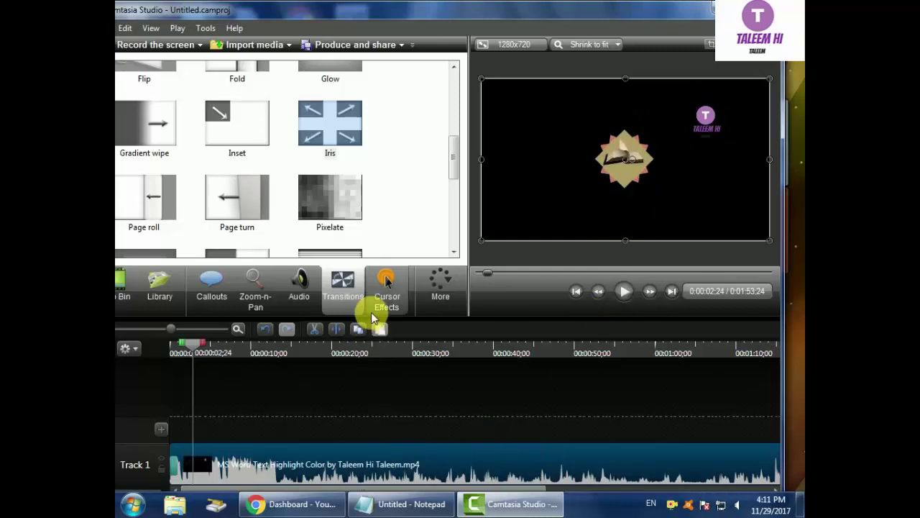
- Split the MS Word Text Highlight Color clip at 0:00:34;12 and shift its second part to leave a gap after the first
right_click(387, 454)
left_click(218, 375)
left_click_drag(194, 348, 445, 351)
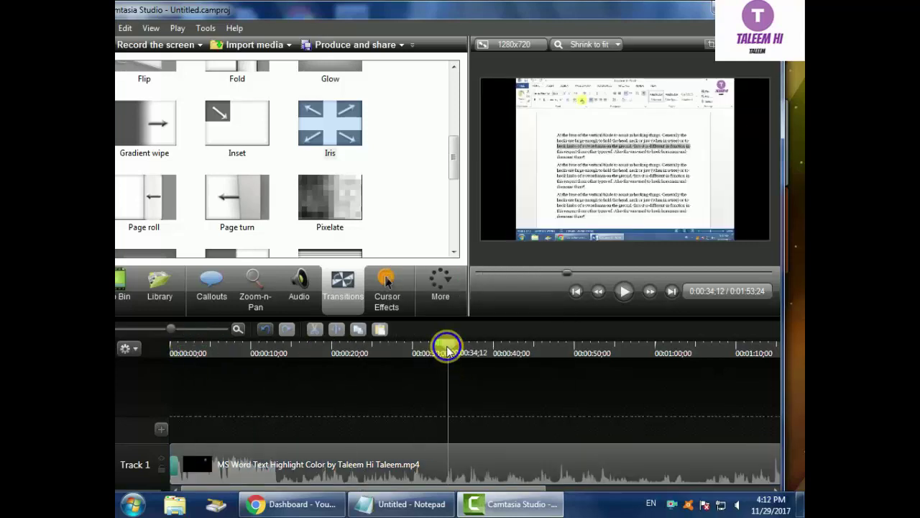
right_click(447, 348)
left_click(476, 371)
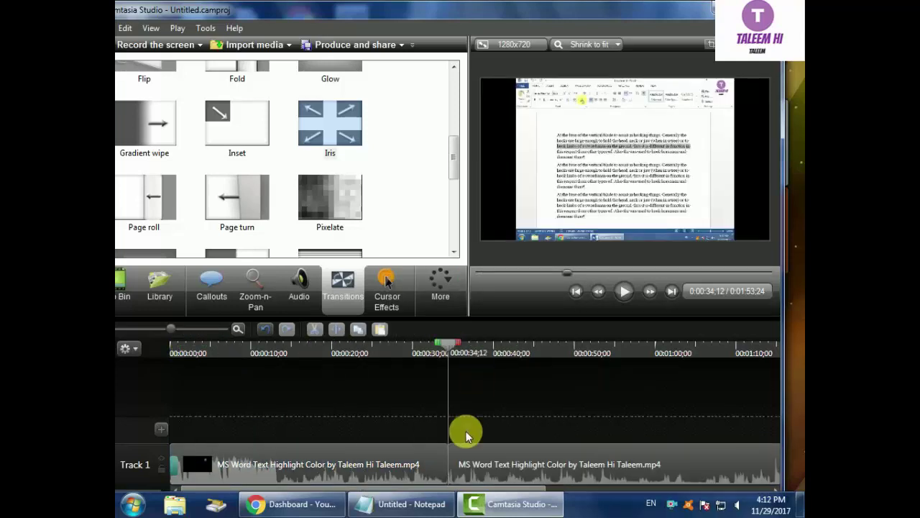
left_click_drag(467, 466, 496, 466)
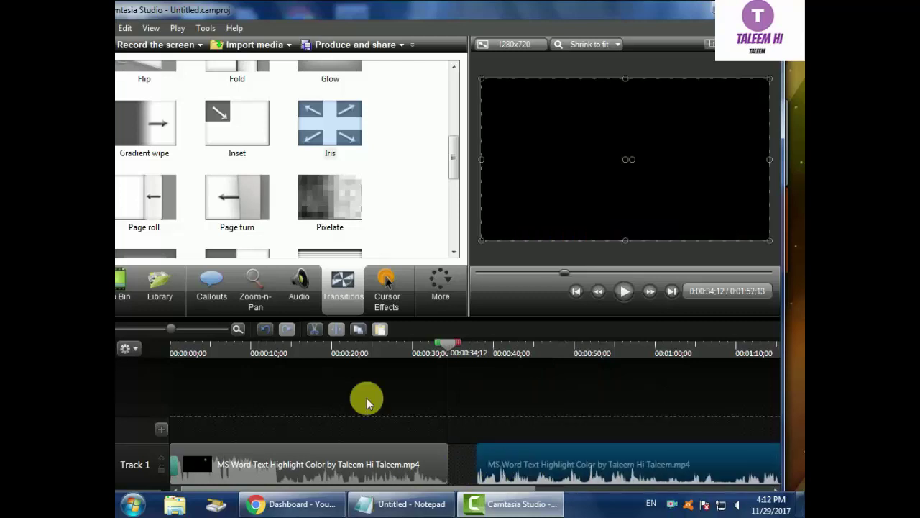
- Insert the Taleem.png image on Track 1 between the two parts of the split clip
left_click(140, 294)
left_click(208, 130)
left_click_drag(213, 135, 477, 461)
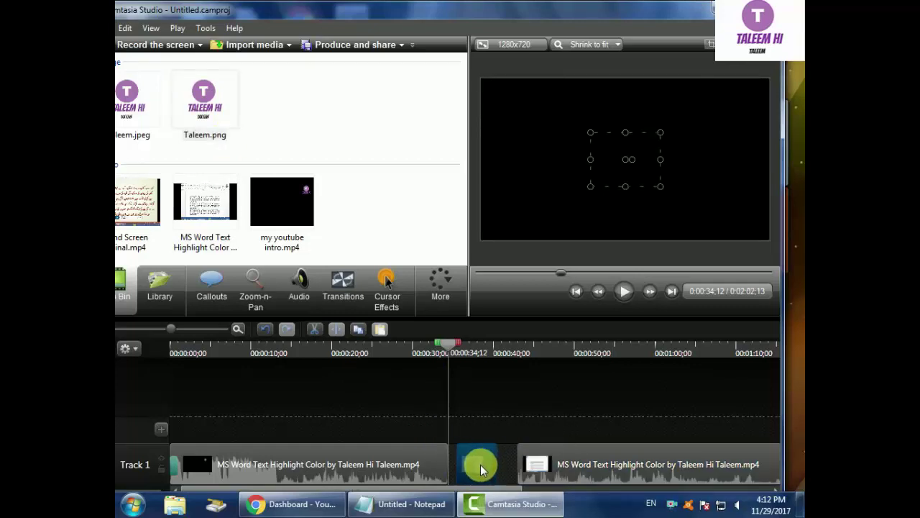
- Add the Inset transition at the start of the Taleem.png image and the Pixelate transition at its end
left_click(343, 284)
left_click_drag(232, 132, 471, 464)
left_click_drag(325, 196, 484, 456)
- Move the clip's second part directly against the Taleem.png image and preview the section from about 32 to 40 seconds
left_click_drag(453, 347, 393, 354)
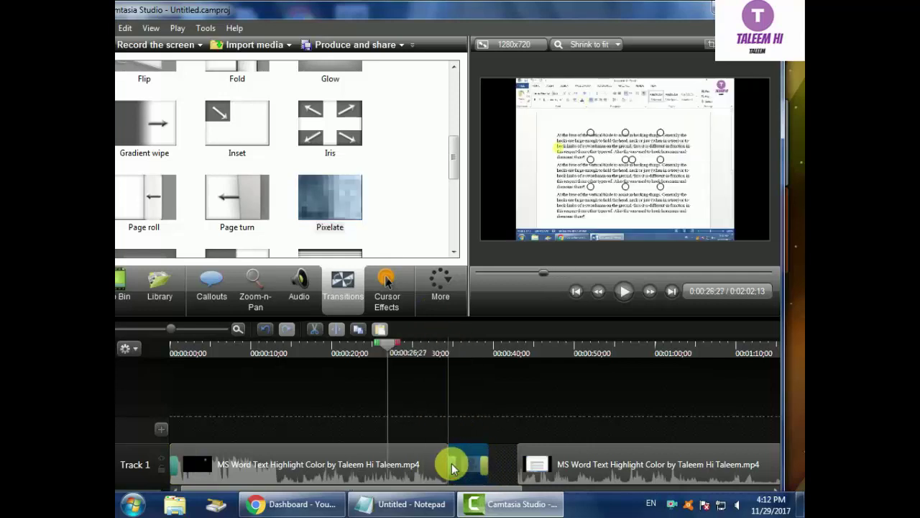
left_click(518, 470)
left_click_drag(519, 470, 503, 464)
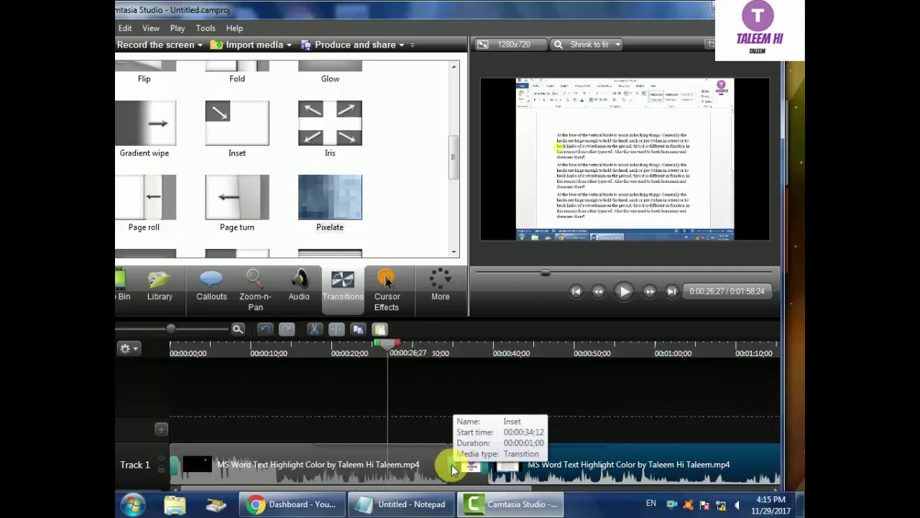
left_click_drag(389, 344, 434, 351)
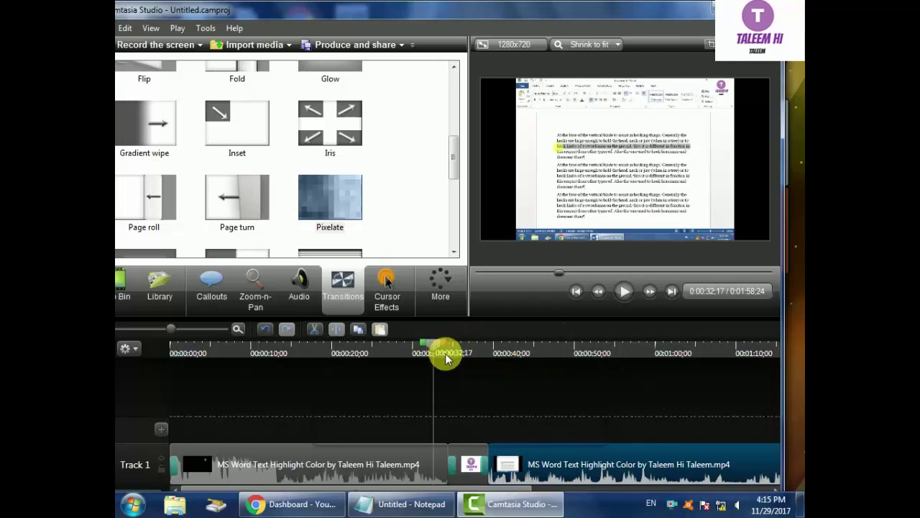
left_click(623, 292)
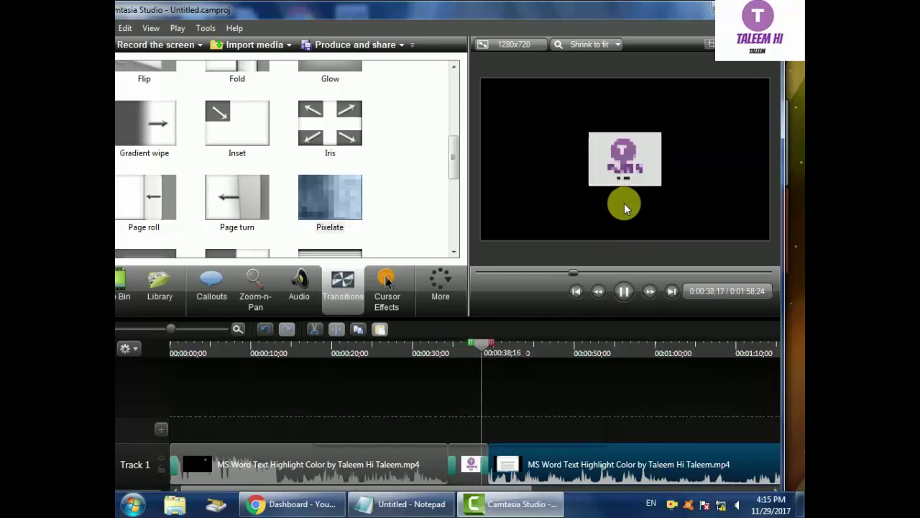
left_click(623, 291)
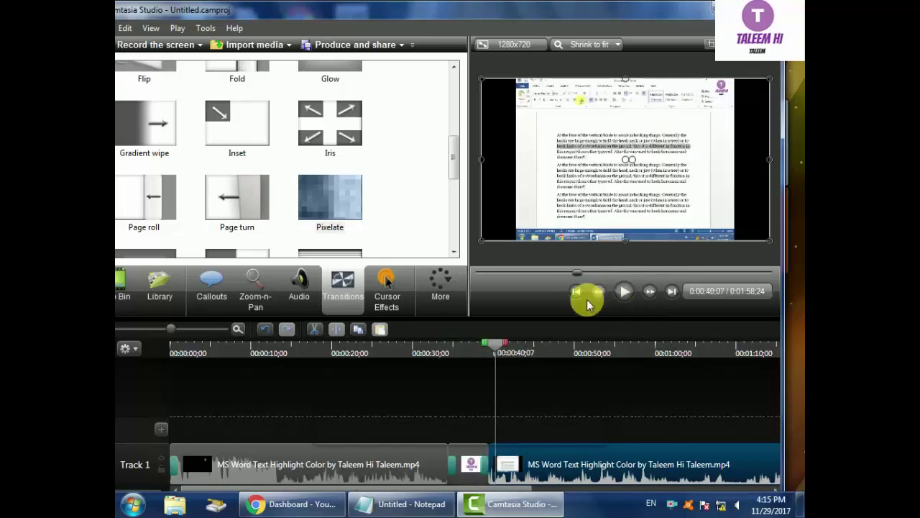
- Stretch the Taleem.png image between the clip parts so that it fills nearly the whole canvas
left_click_drag(493, 343, 467, 355)
left_click(452, 465)
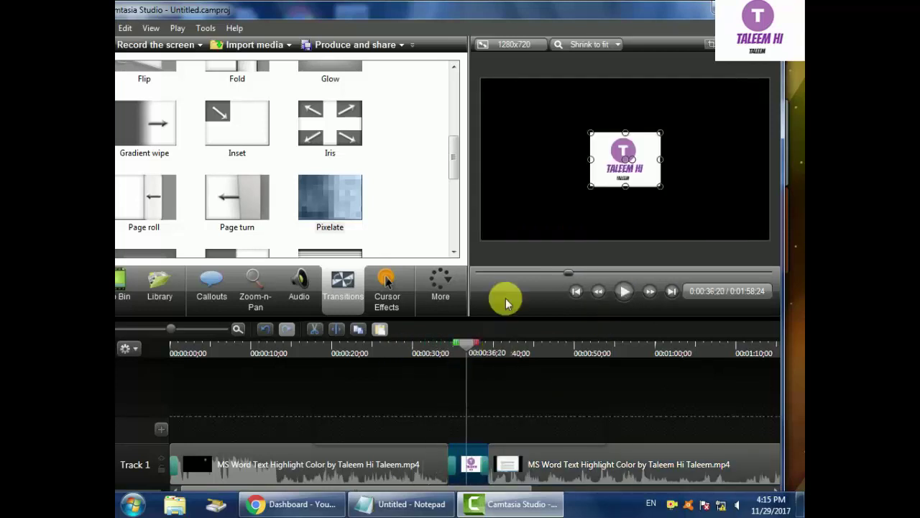
left_click_drag(599, 190, 483, 195)
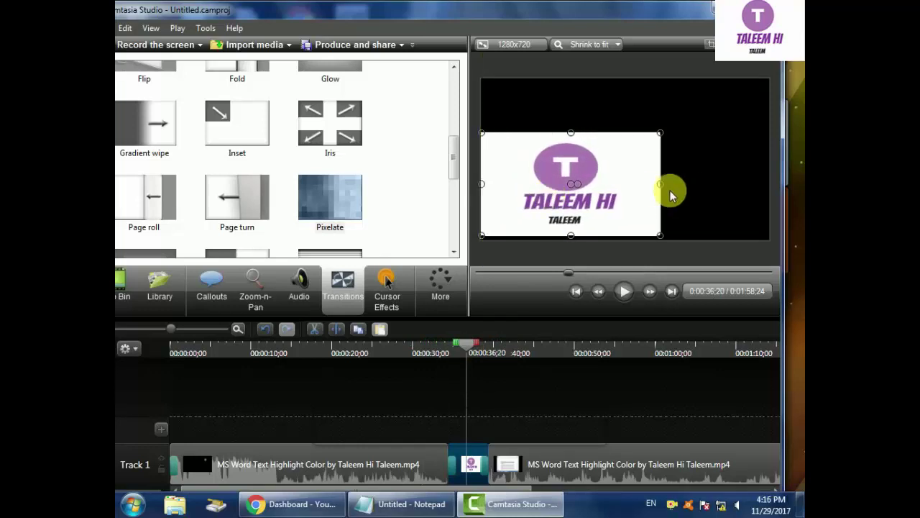
left_click_drag(668, 189, 773, 181)
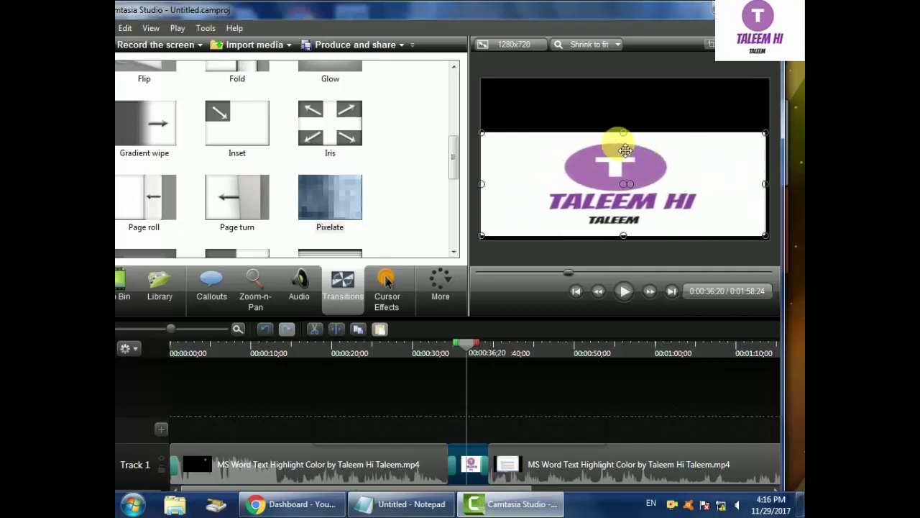
left_click_drag(624, 137, 627, 88)
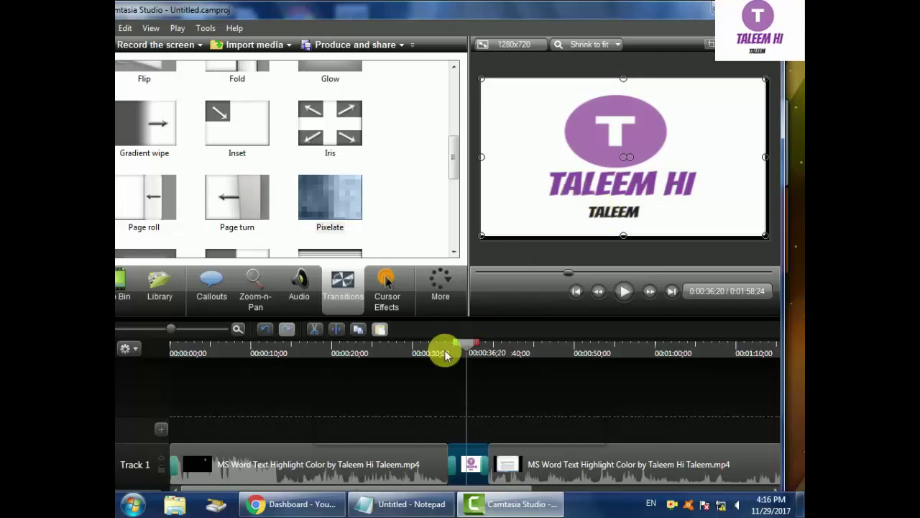
- Preview the enlarged image and its transitions from 32 seconds and pause at about 40 seconds
left_click_drag(468, 347, 427, 345)
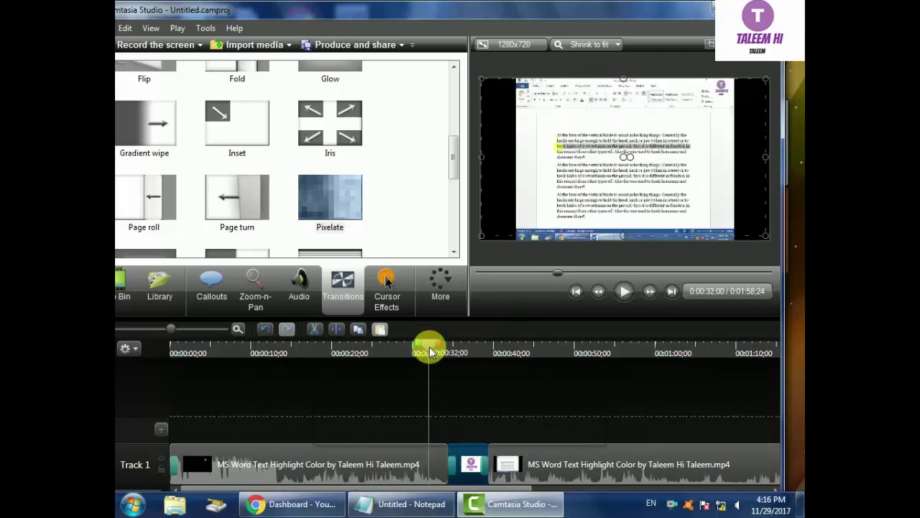
left_click(585, 297)
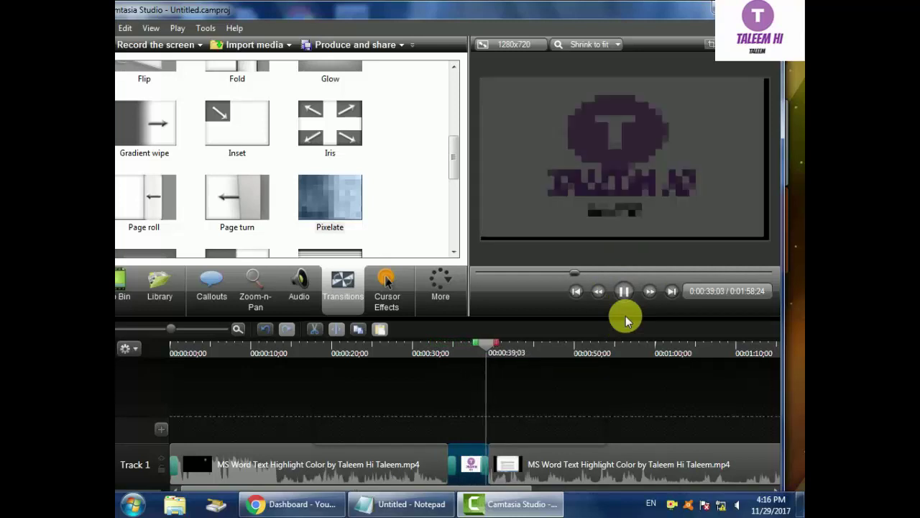
left_click(625, 292)
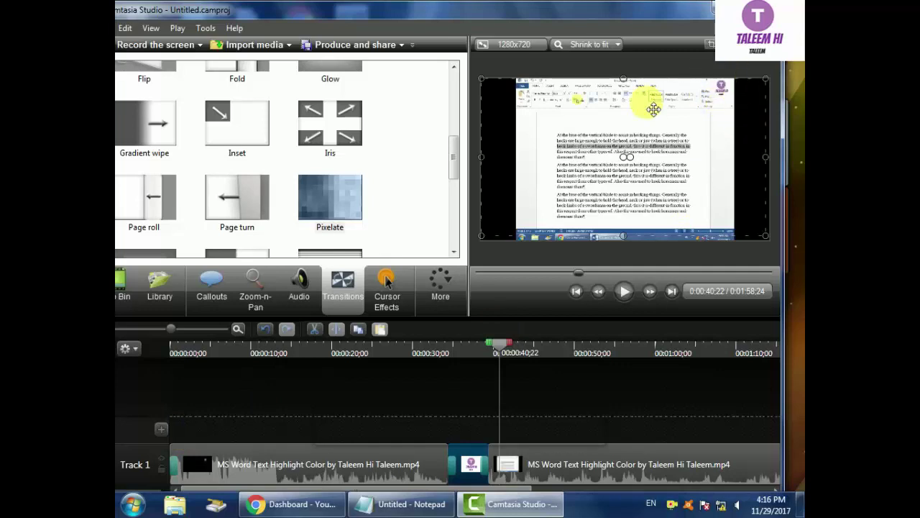
- Add the Taleem.png image at the start of a new Track 2 and preview the first 5 seconds
left_click(125, 296)
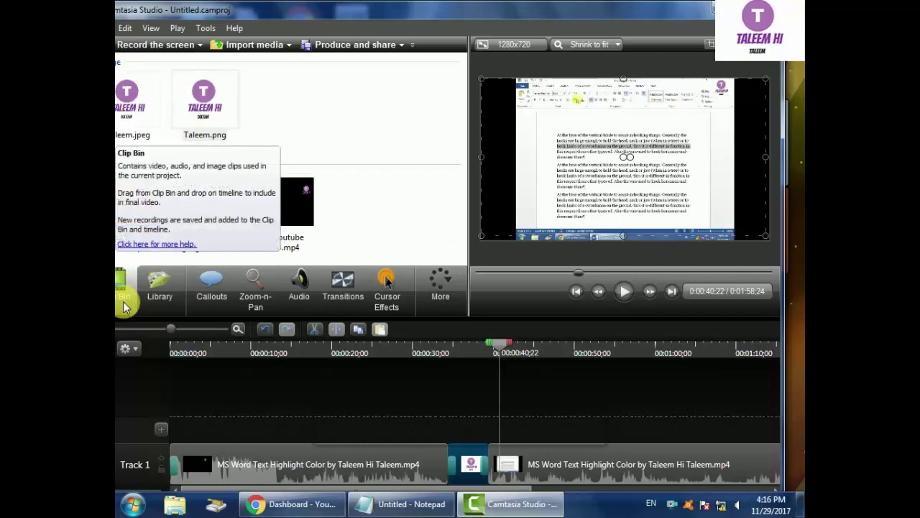
left_click(210, 105)
left_click_drag(211, 104, 204, 420)
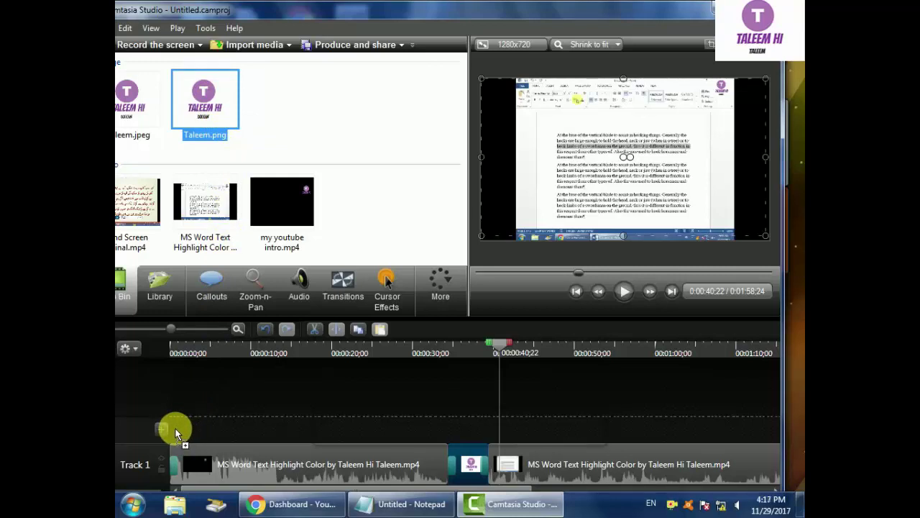
left_click_drag(173, 429, 174, 429)
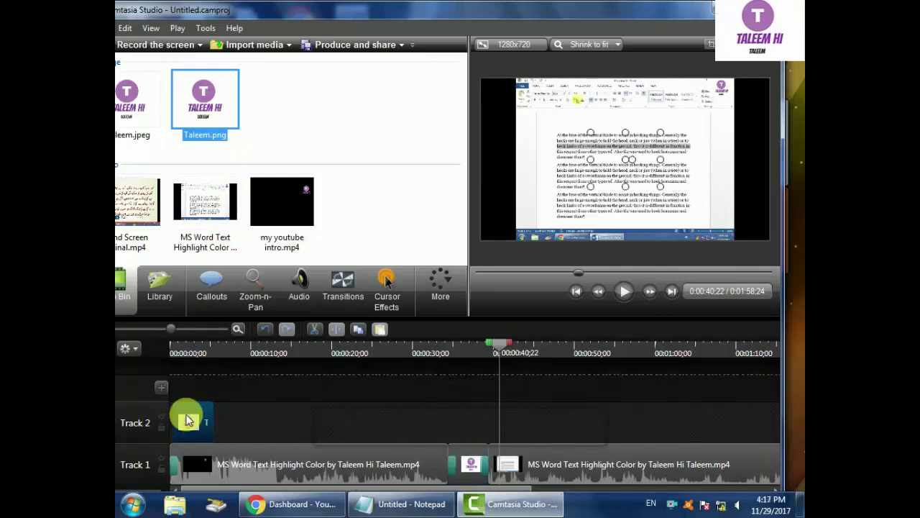
left_click_drag(502, 342, 161, 394)
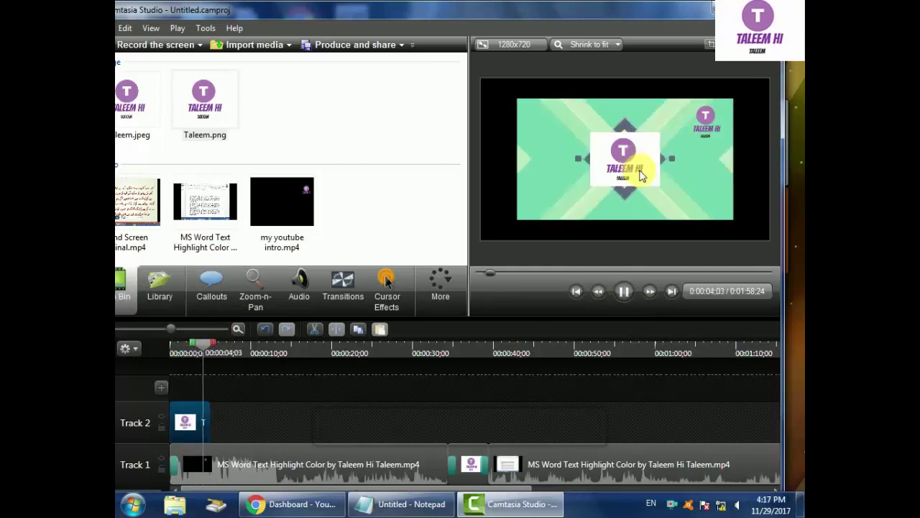
left_click(623, 291)
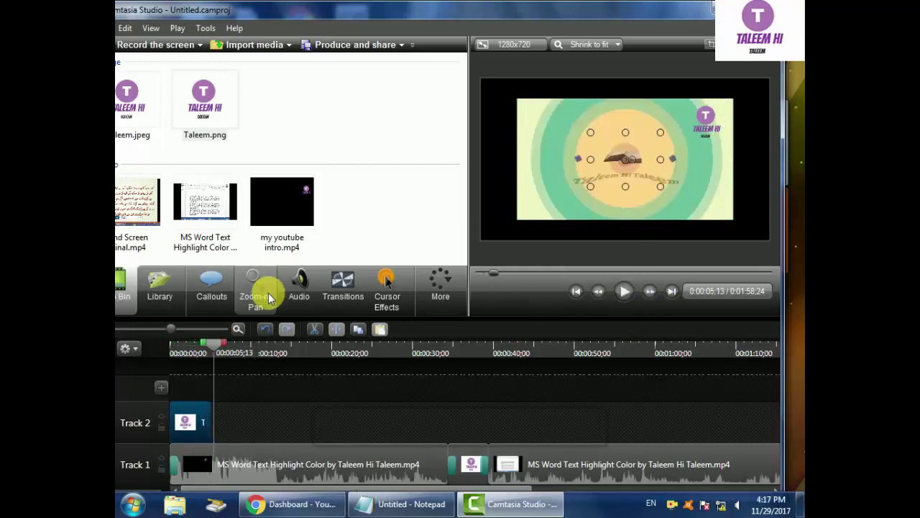
- Shrink the Track 2 Taleem.png image to a small logo and place it in the canvas's upper-right corner
left_click_drag(215, 350, 174, 353)
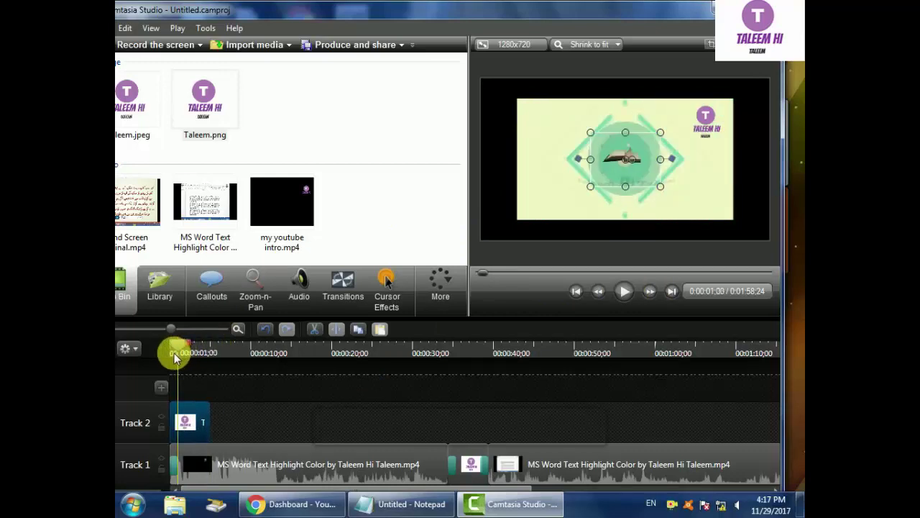
left_click(627, 178)
left_click_drag(630, 174, 755, 86)
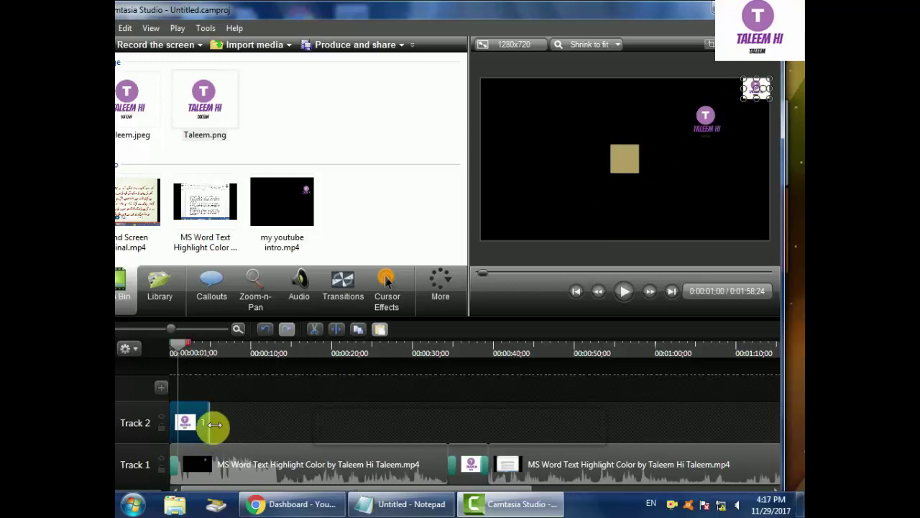
- Extend the Taleem.png logo on Track 2 to the end of the Track 1 footage and preview up to about 10 seconds
left_click_drag(215, 425, 516, 435)
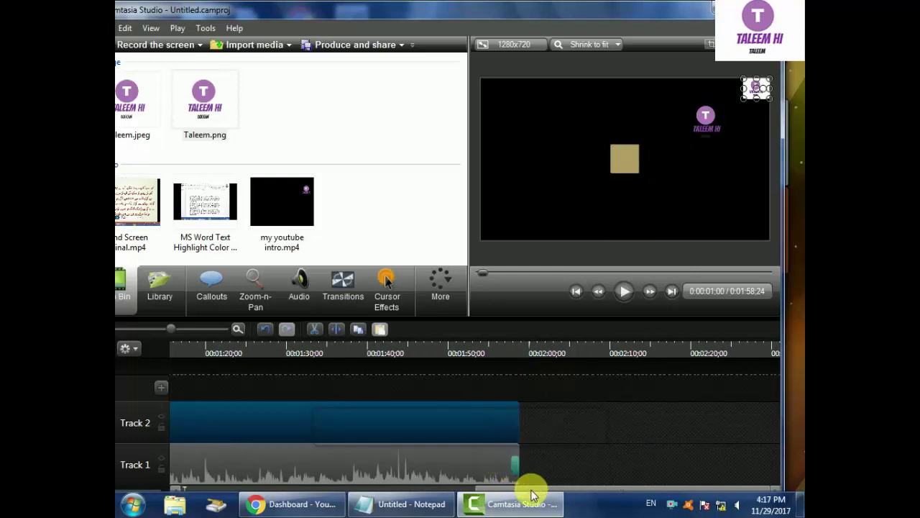
left_click_drag(547, 487, 175, 487)
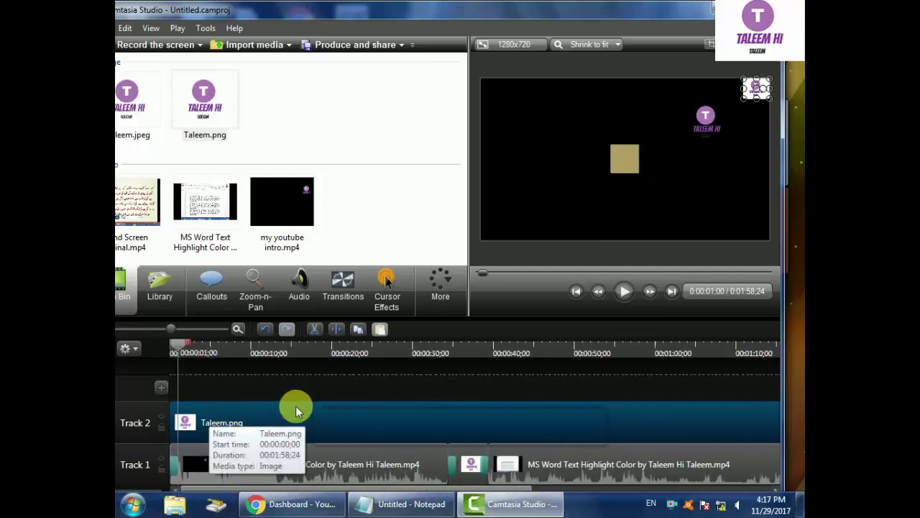
left_click(623, 290)
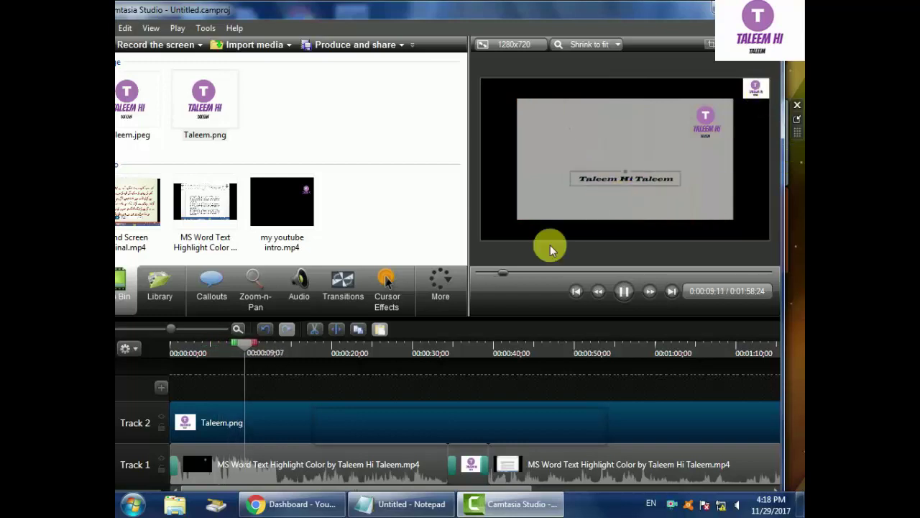
left_click(624, 291)
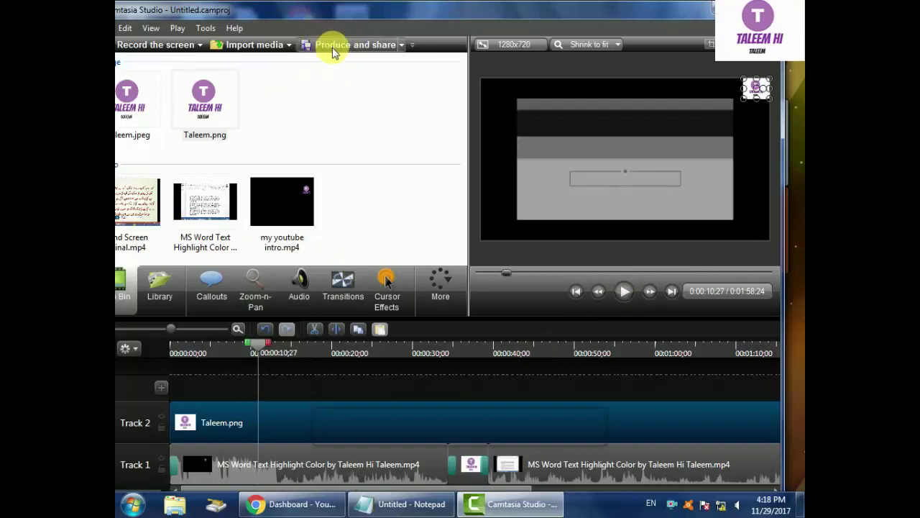
- Start producing the video and choose the MP4 only (up to 1080p) preset in the Production Wizard
left_click(403, 48)
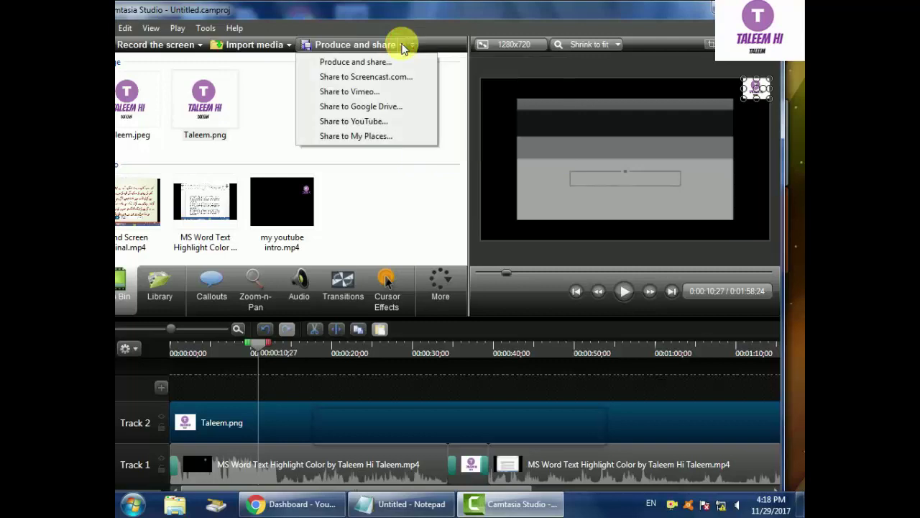
left_click(360, 64)
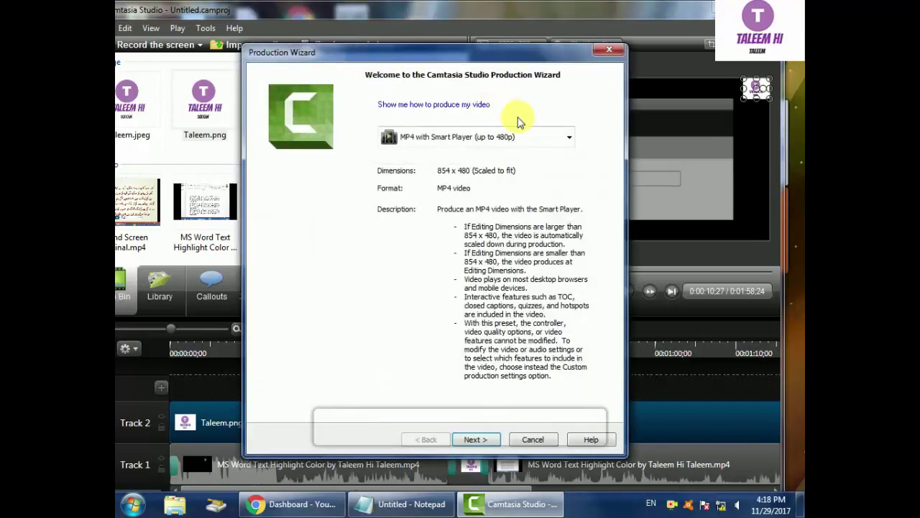
left_click(567, 138)
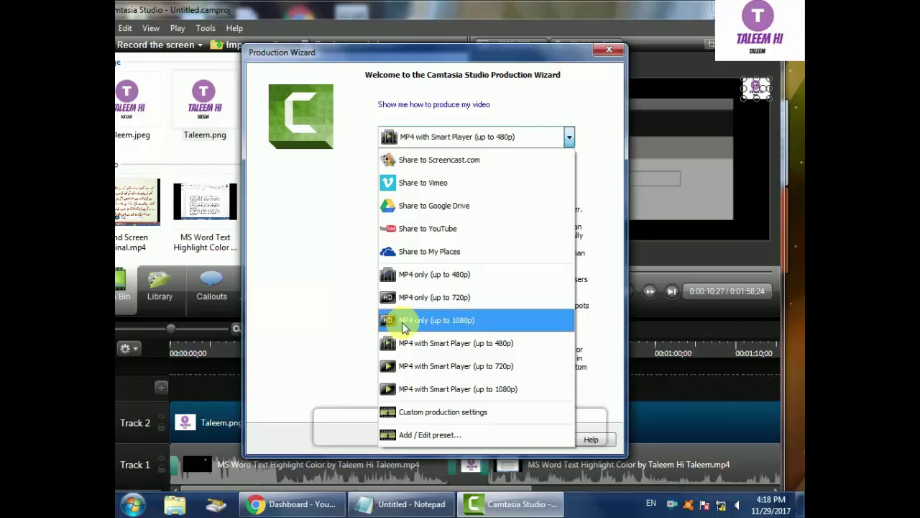
left_click(449, 321)
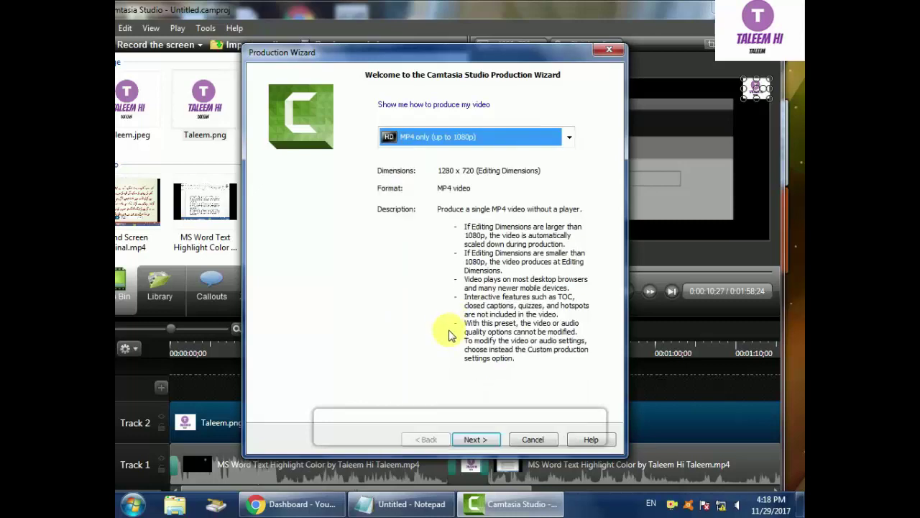
- Go to the production's file name and folder settings, cancel the production, and exit Camtasia Studio without saving the project
left_click(476, 439)
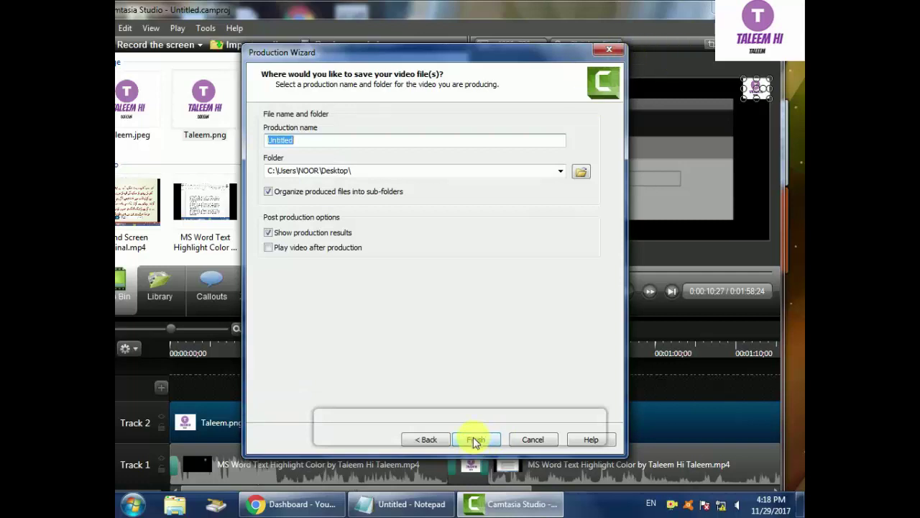
left_click(609, 49)
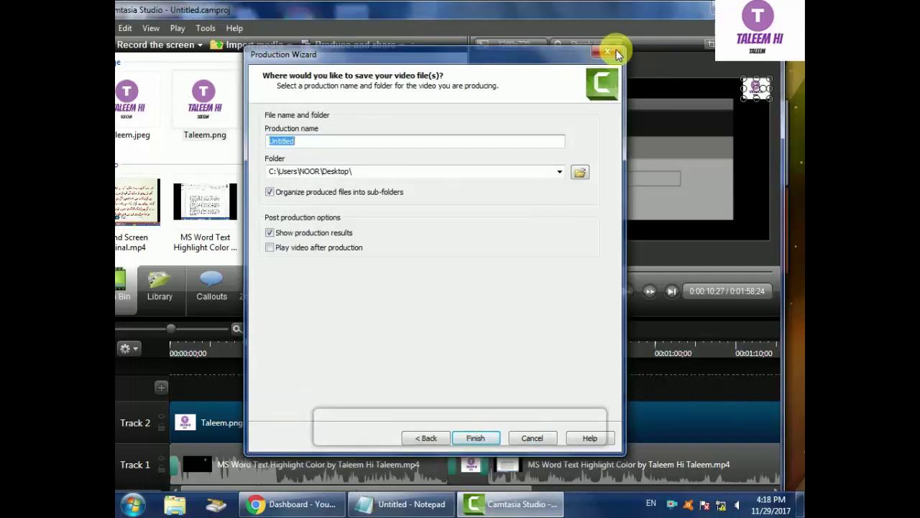
key("alt+F4")
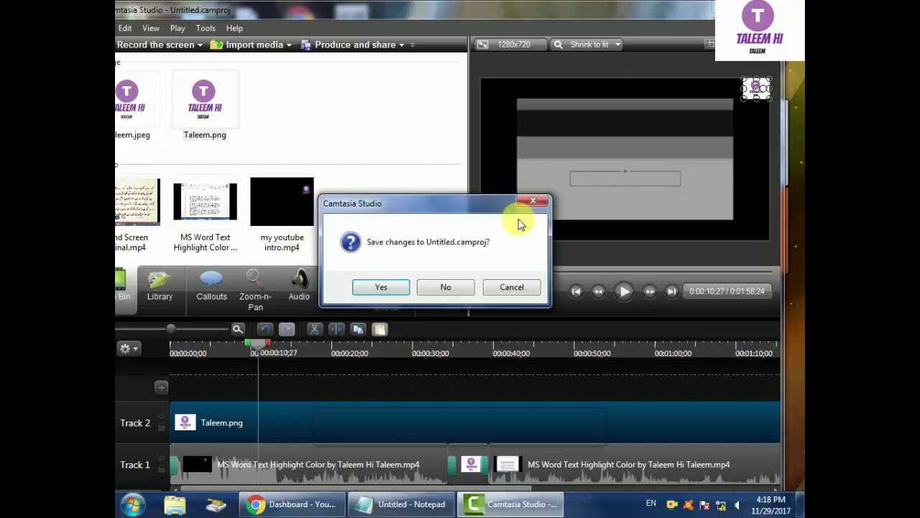
left_click(463, 286)
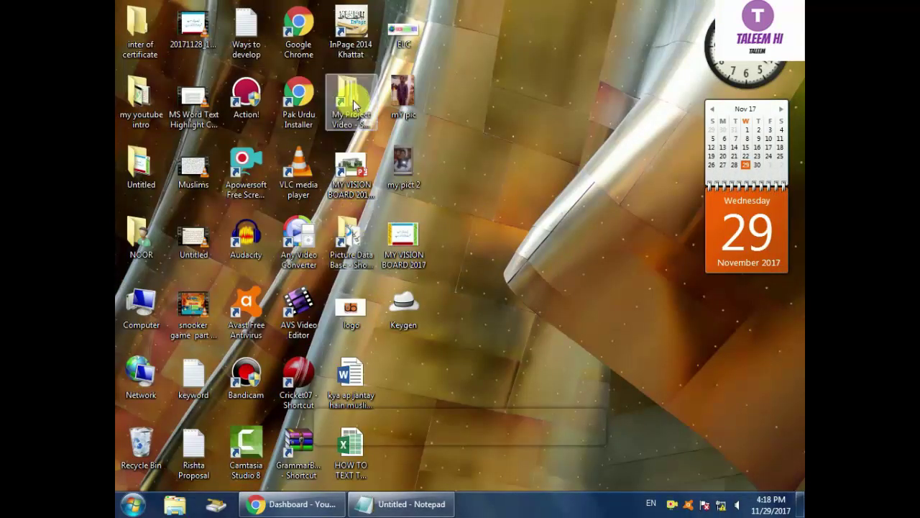
- Try to move the Untitled video from the desktop's Untitled folder onto the desktop, and close the folder
double_click(142, 168)
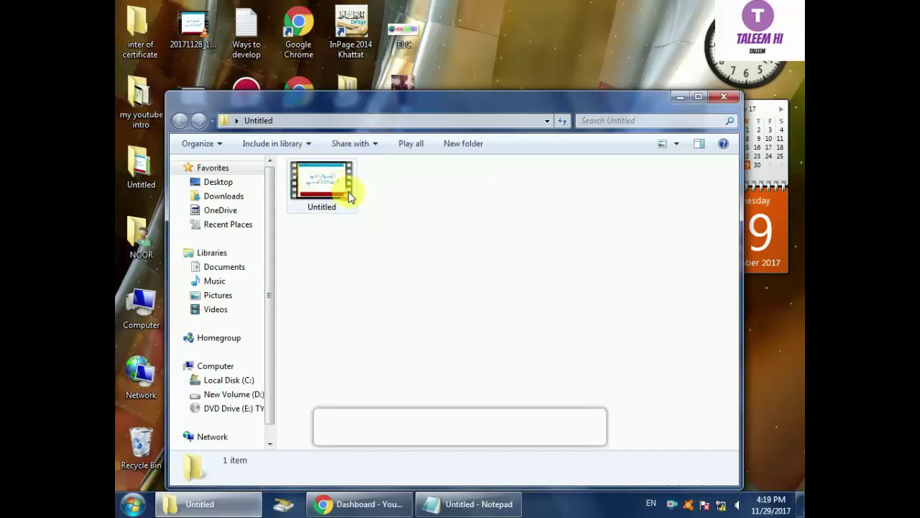
left_click_drag(322, 193, 510, 69)
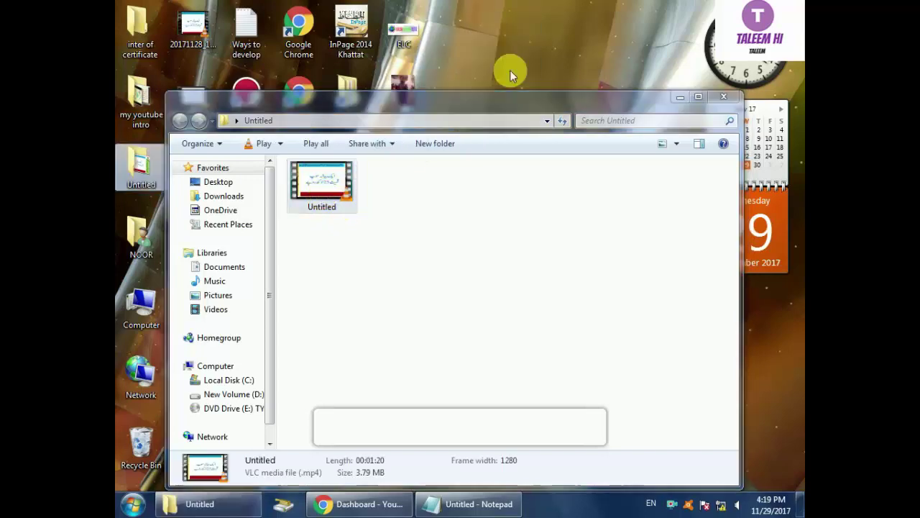
left_click(594, 92)
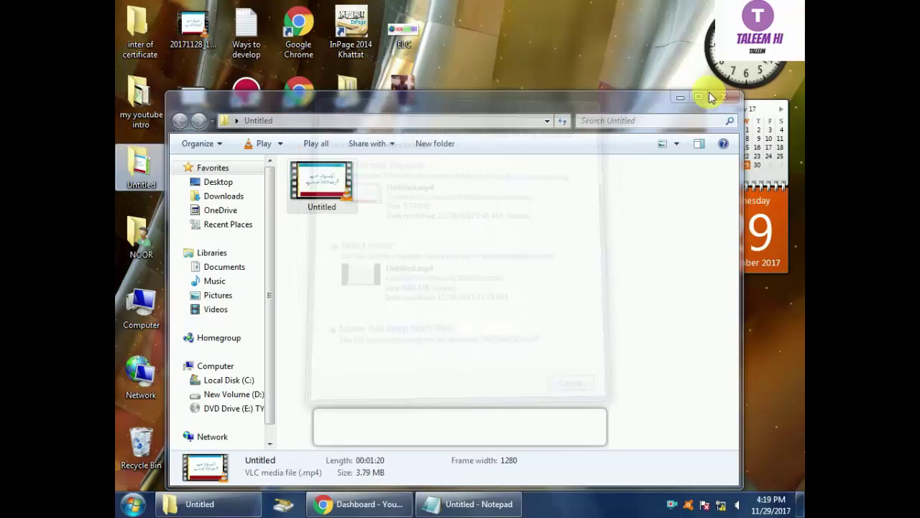
left_click(723, 96)
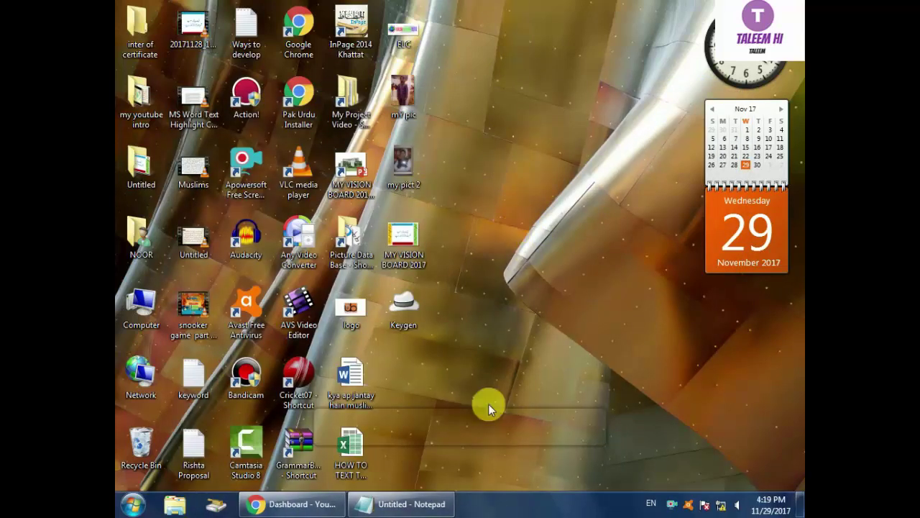
- Switch to Notepad and close the untitled note without saving its text
left_click(414, 506)
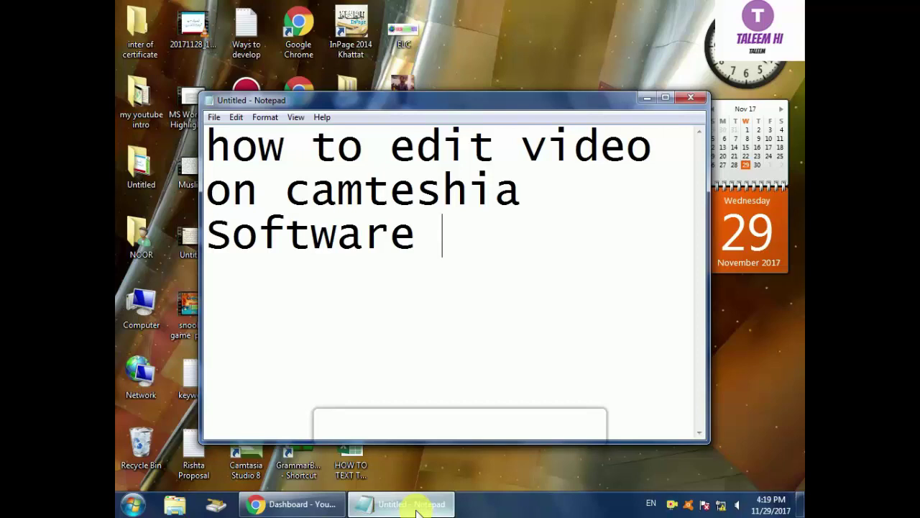
left_click(673, 506)
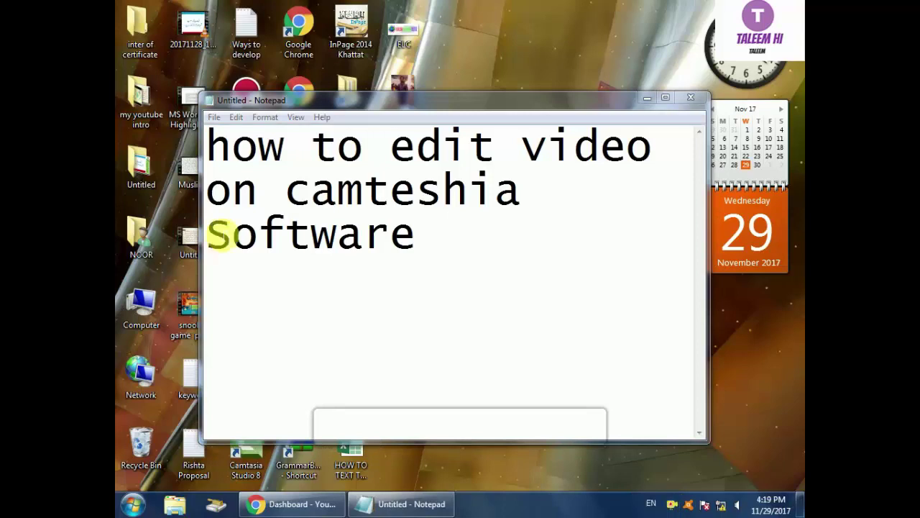
left_click(689, 102)
left_click(689, 103)
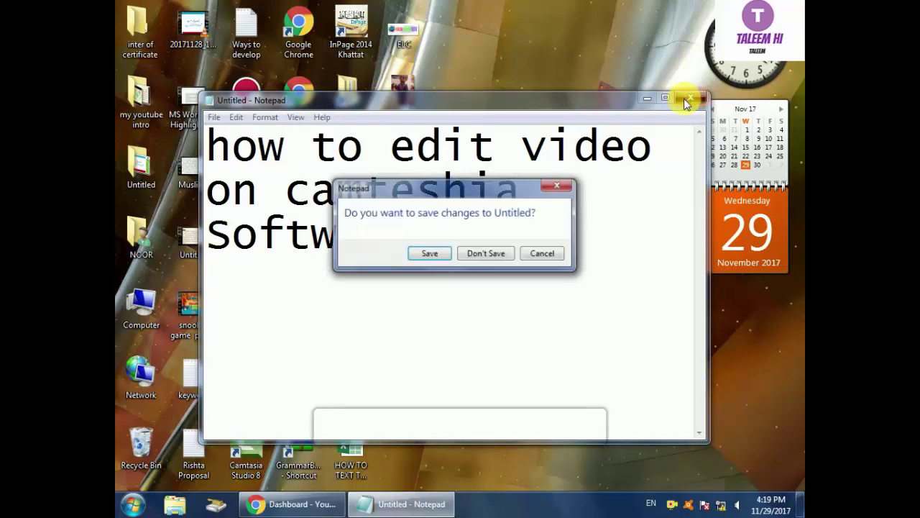
left_click(478, 255)
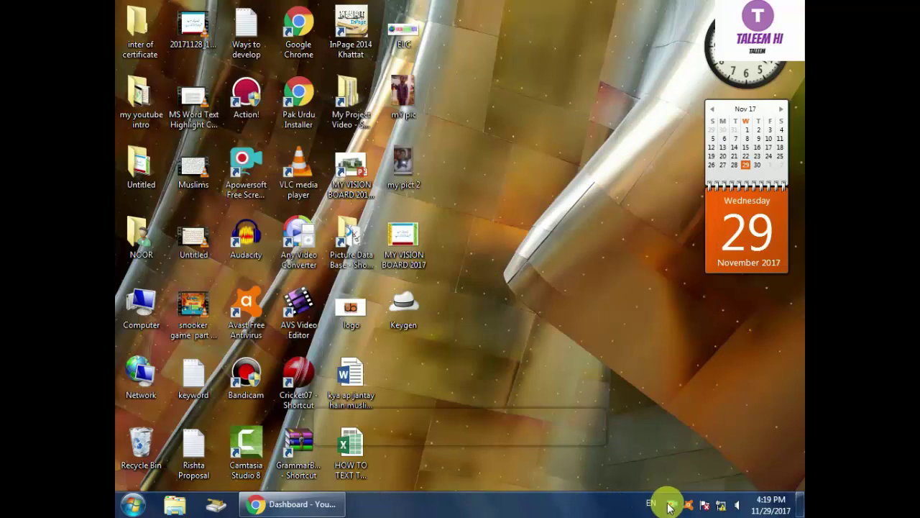